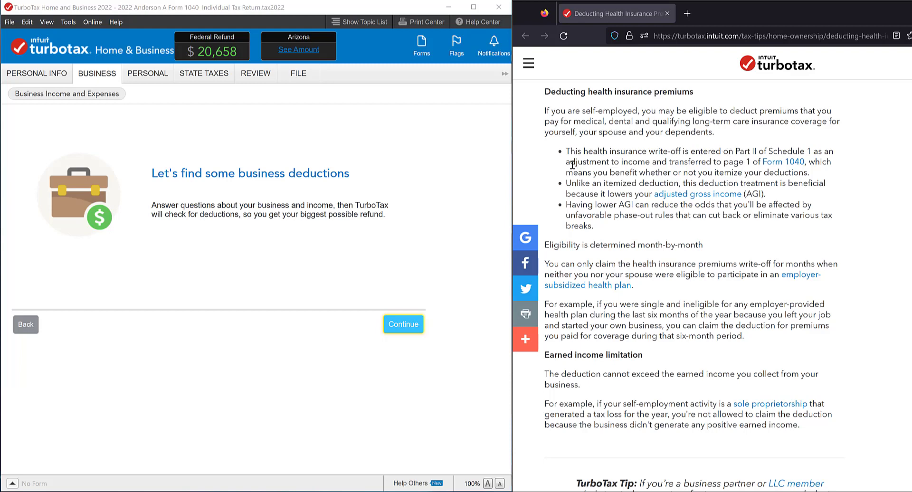
- Highlight the article's statement that the write-off is entered on Part II of Schedule 1, and move the browser aside to uncover the spreadsheet notes
{"action": "left_click_drag", "start_coordinate": [566, 151], "coordinate": [812, 153]}
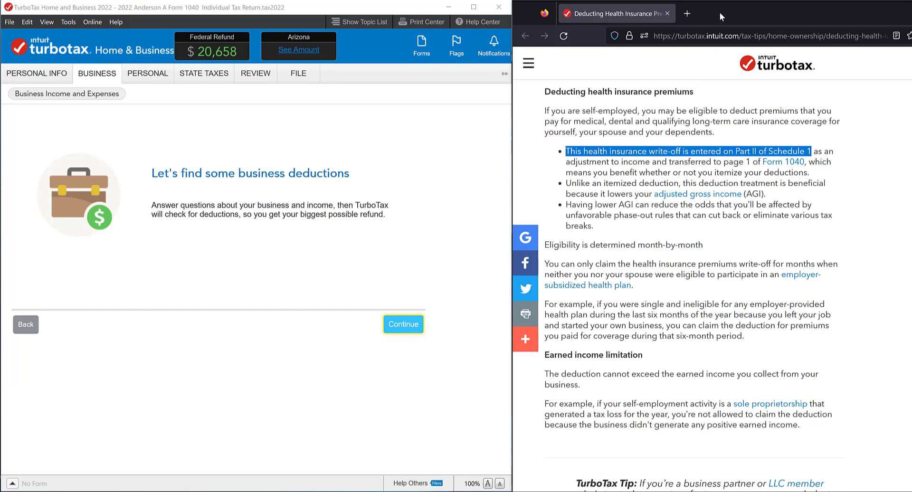
{"action": "left_click_drag", "start_coordinate": [720, 18], "coordinate": [911, 62]}
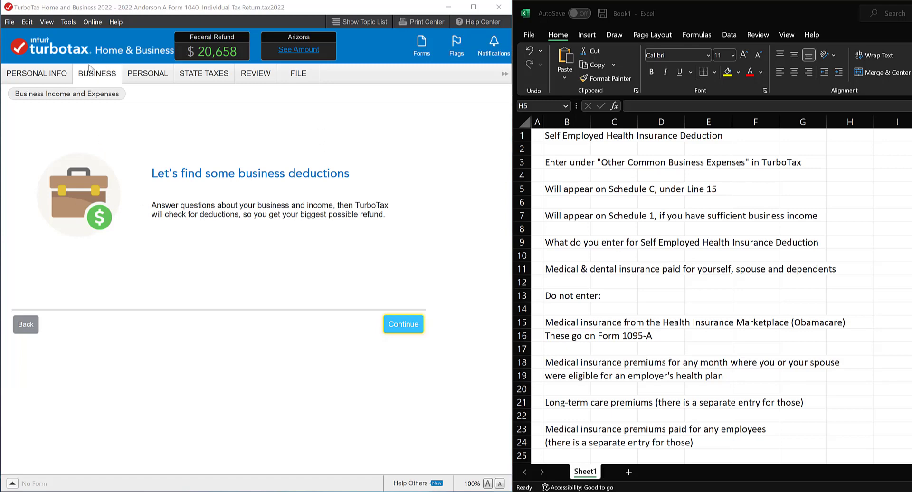
- Choose to work on specific business topics and review the Self-employed Health Insurance summary under Less Common Business Situations
{"action": "left_click", "coordinate": [402, 329]}
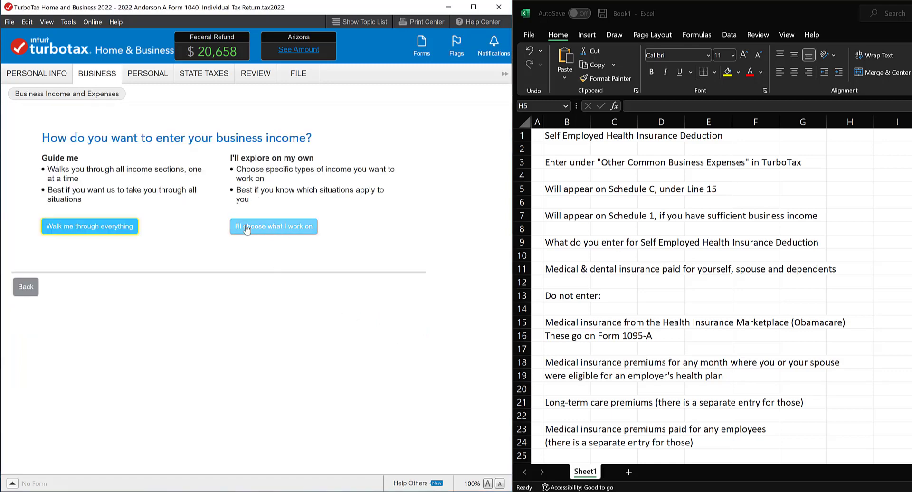
{"action": "left_click", "coordinate": [270, 227]}
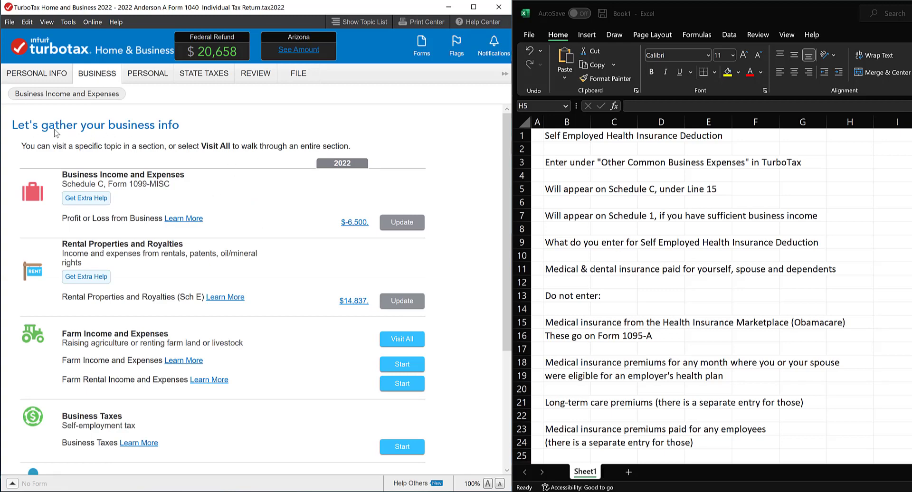
{"action": "scroll", "coordinate": [239, 179], "scroll_direction": "down", "scroll_amount": 5}
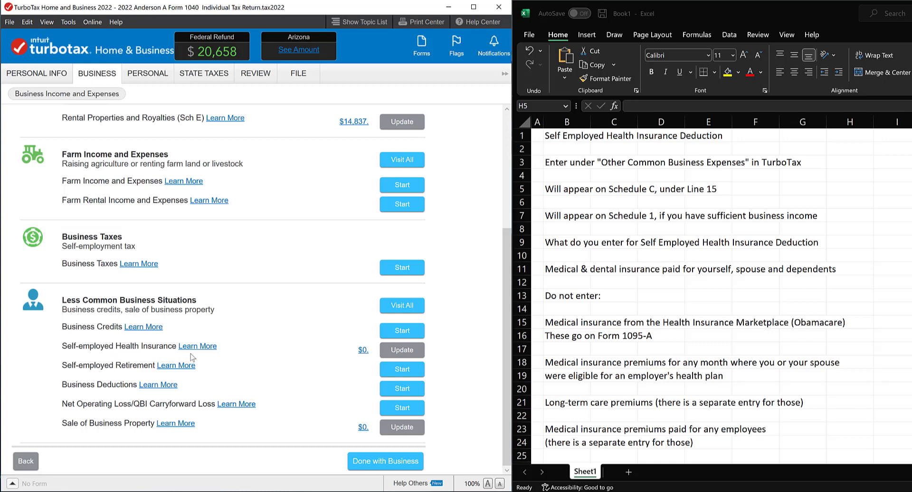
{"action": "left_click", "coordinate": [406, 352]}
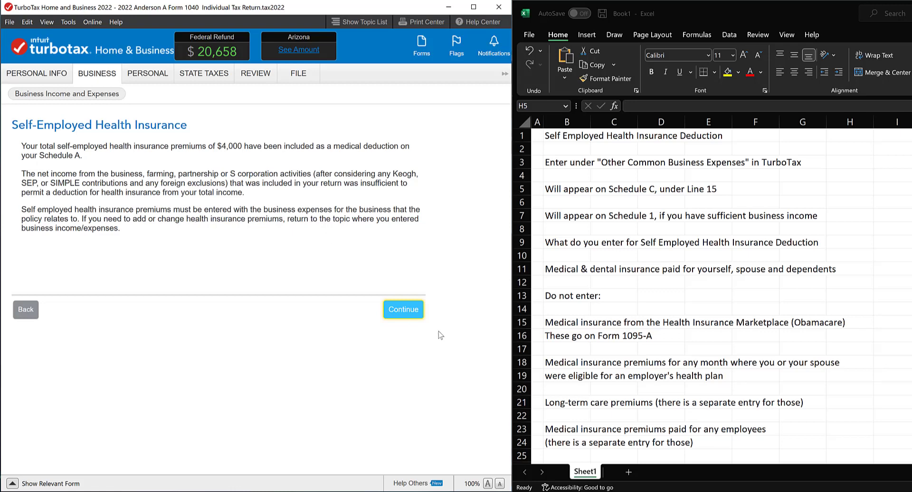
{"action": "left_click", "coordinate": [409, 314]}
- Open the Health Insurance Premiums entry for Online Sales Business, under Insurance Payments in Other Common Business Expenses
{"action": "scroll", "coordinate": [239, 374], "scroll_direction": "down", "scroll_amount": 5}
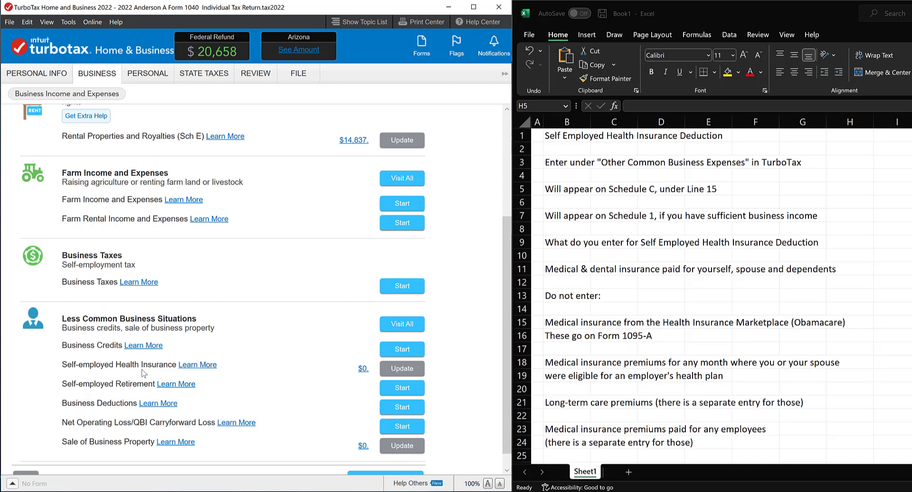
{"action": "scroll", "coordinate": [142, 369], "scroll_direction": "up", "scroll_amount": 5}
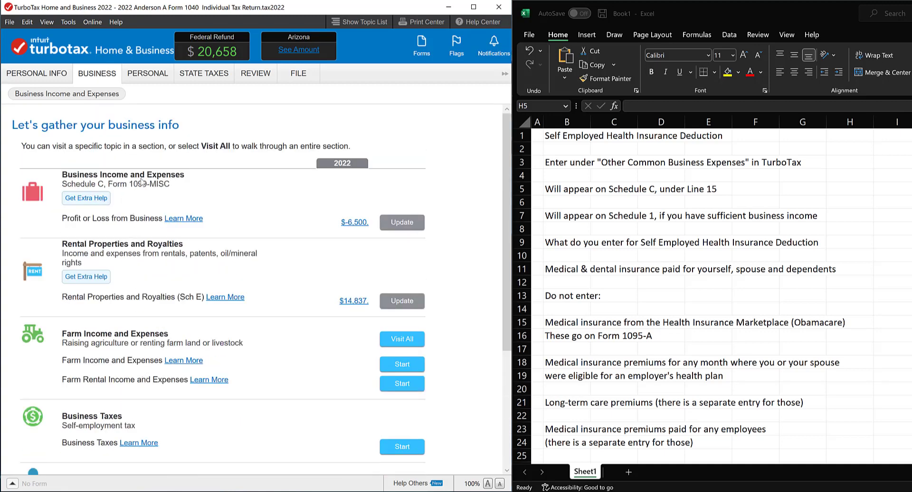
{"action": "left_click", "coordinate": [401, 225]}
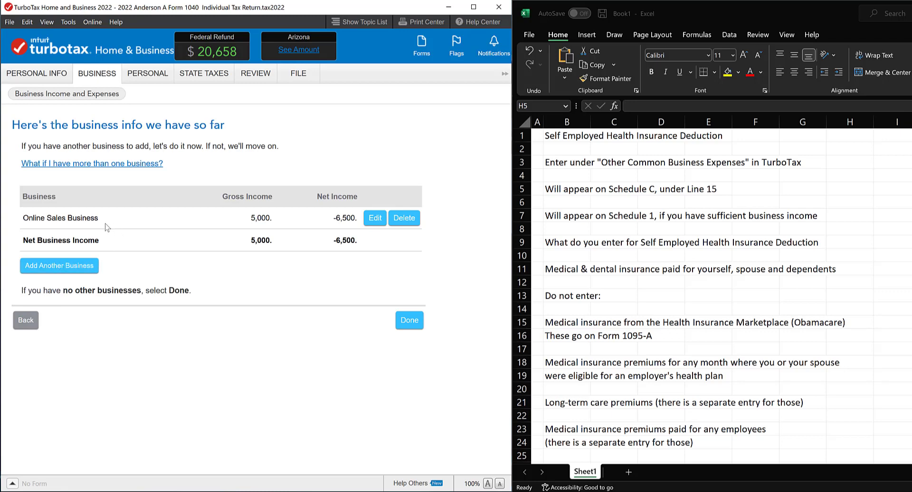
{"action": "left_click", "coordinate": [375, 218]}
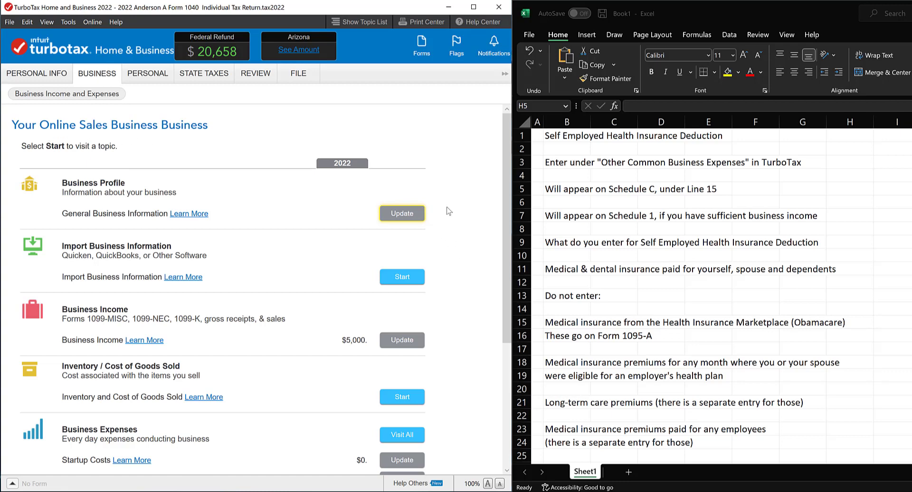
{"action": "scroll", "coordinate": [449, 211], "scroll_direction": "down", "scroll_amount": 4}
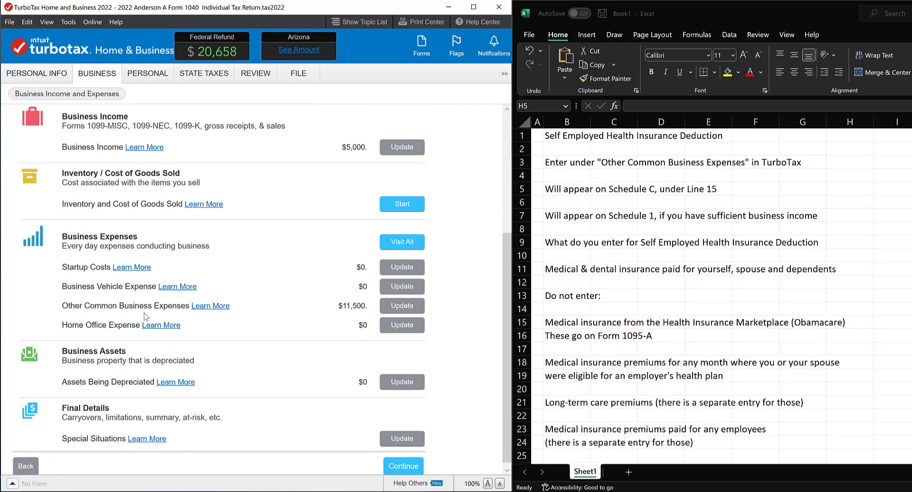
{"action": "left_click", "coordinate": [402, 305]}
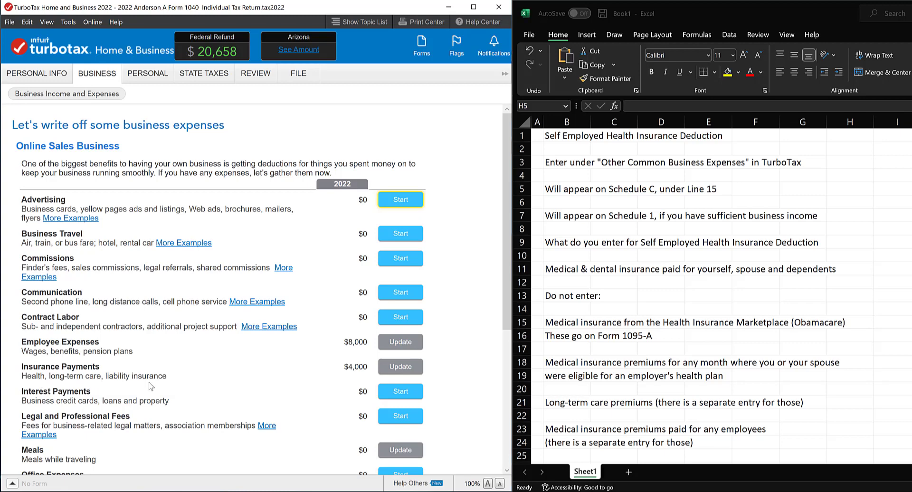
{"action": "left_click", "coordinate": [398, 368]}
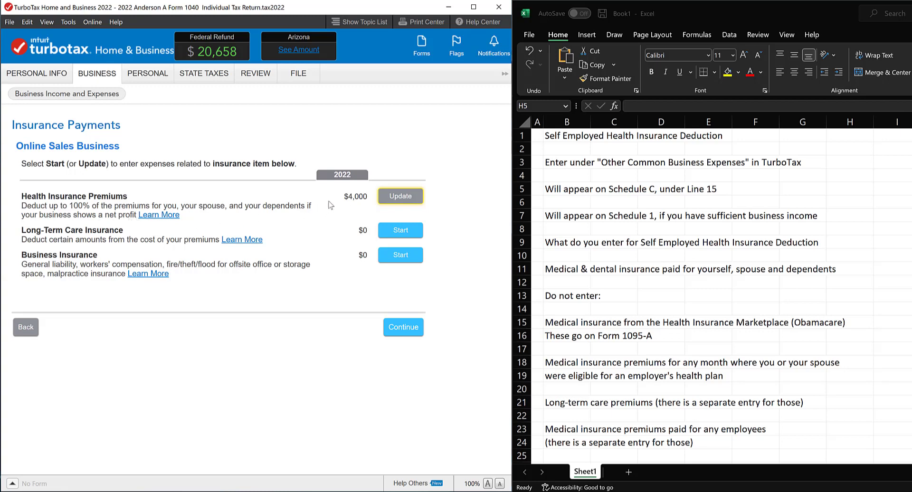
{"action": "left_click", "coordinate": [406, 198]}
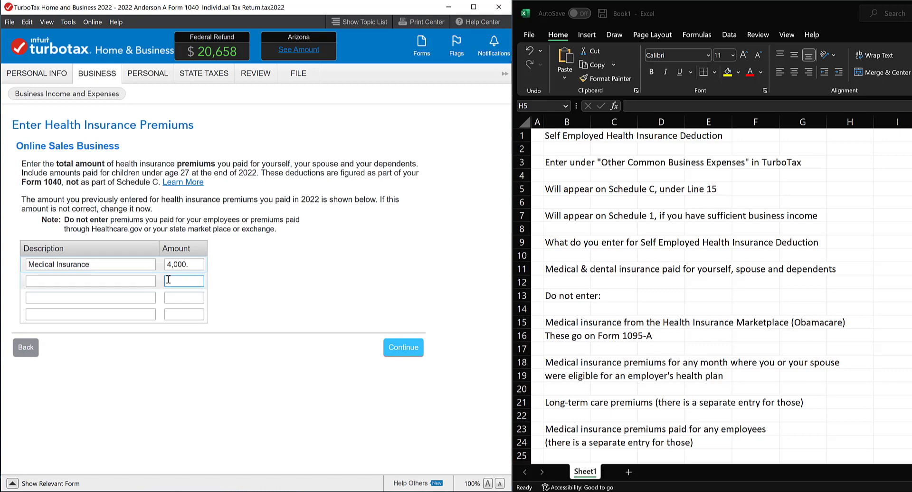
- Check the description and amount of the Medical Insurance premium entry
{"action": "left_click", "coordinate": [40, 268]}
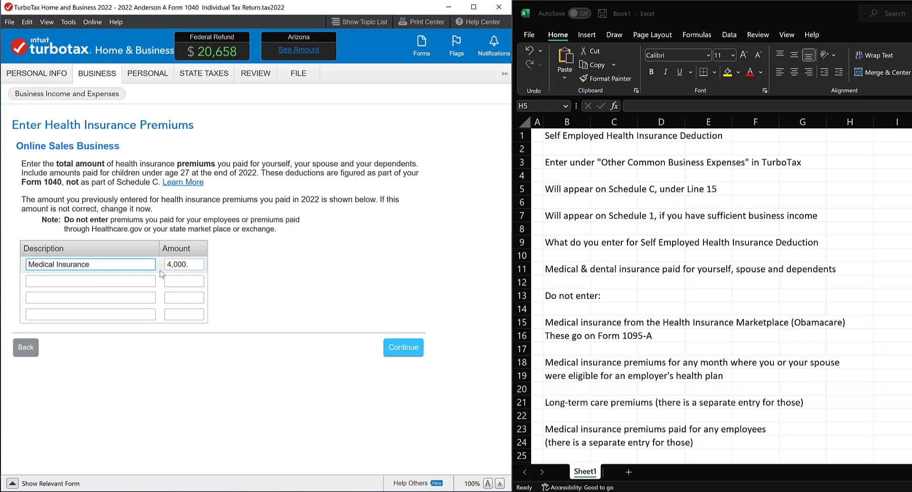
{"action": "left_click", "coordinate": [188, 266]}
{"action": "left_click", "coordinate": [191, 267]}
- Switch to the forms view and examine the insurance sections of the Schedule C worksheet
{"action": "left_click", "coordinate": [423, 45]}
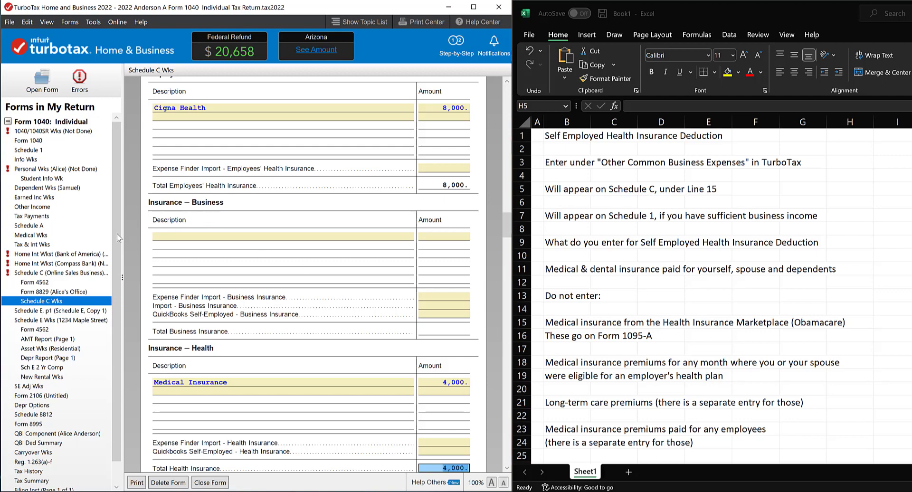
{"action": "left_click", "coordinate": [40, 304]}
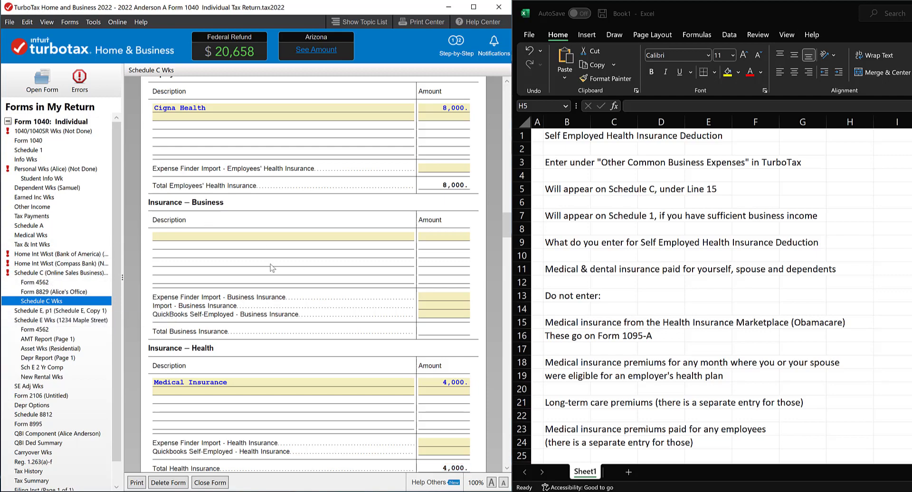
{"action": "scroll", "coordinate": [297, 270], "scroll_direction": "down", "scroll_amount": 3}
{"action": "scroll", "coordinate": [309, 270], "scroll_direction": "up", "scroll_amount": 15}
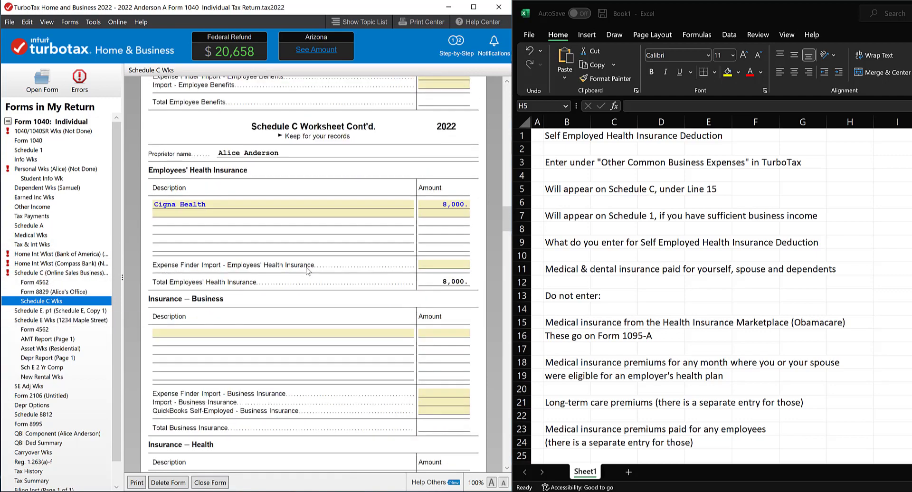
{"action": "scroll", "coordinate": [321, 270], "scroll_direction": "up", "scroll_amount": 5}
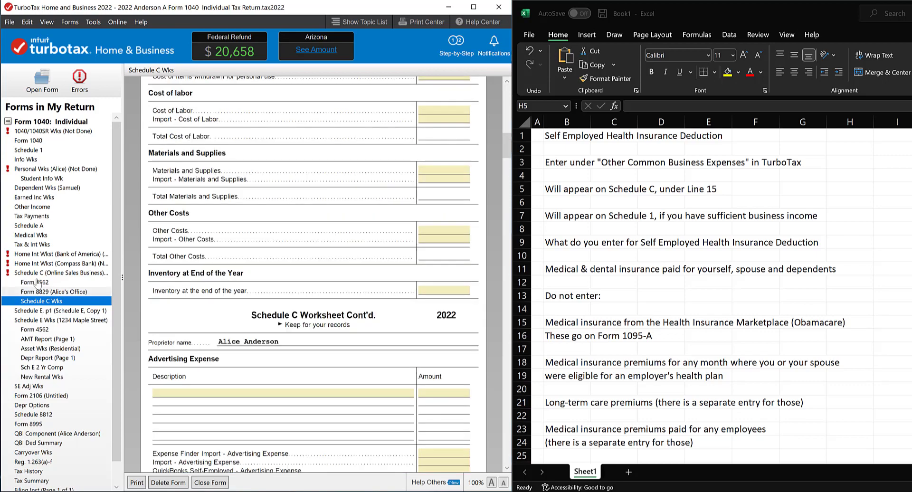
- Open Schedule C for Online Sales Business and check the self-employed health insurance amount under line 15 in Part II
{"action": "left_click", "coordinate": [48, 292]}
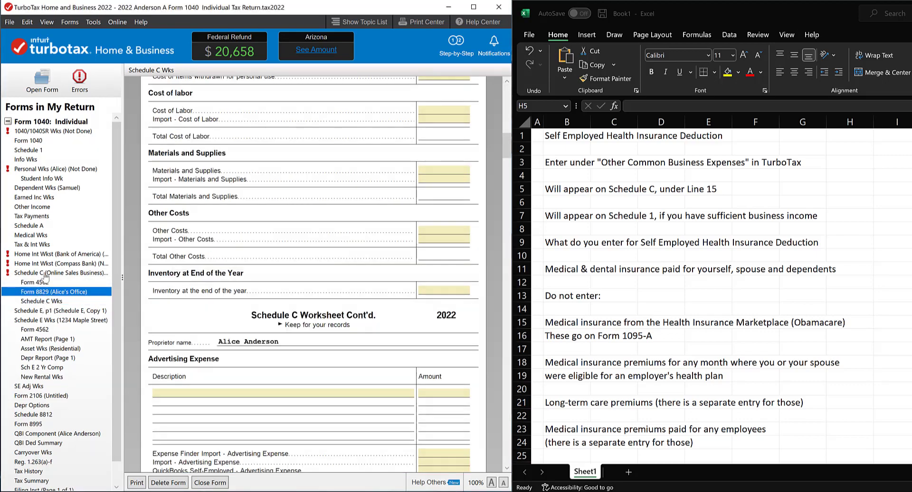
{"action": "left_click", "coordinate": [73, 275]}
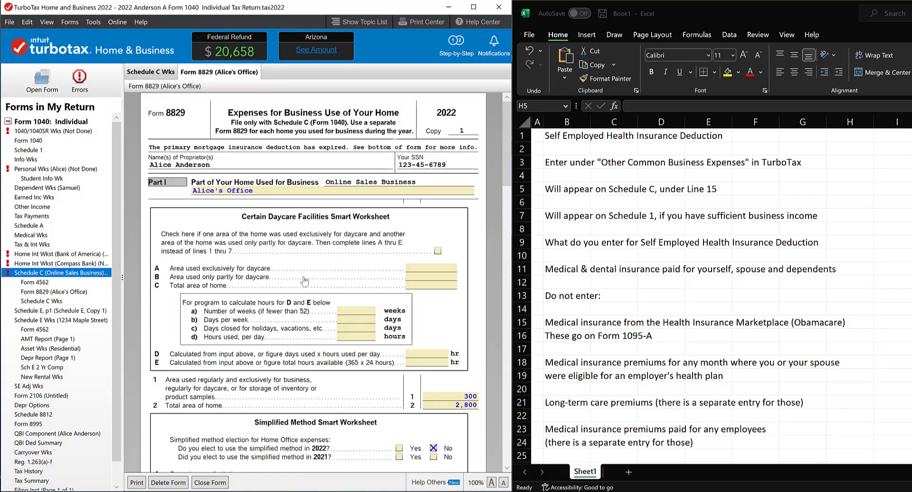
{"action": "scroll", "coordinate": [450, 209], "scroll_direction": "down", "scroll_amount": 4}
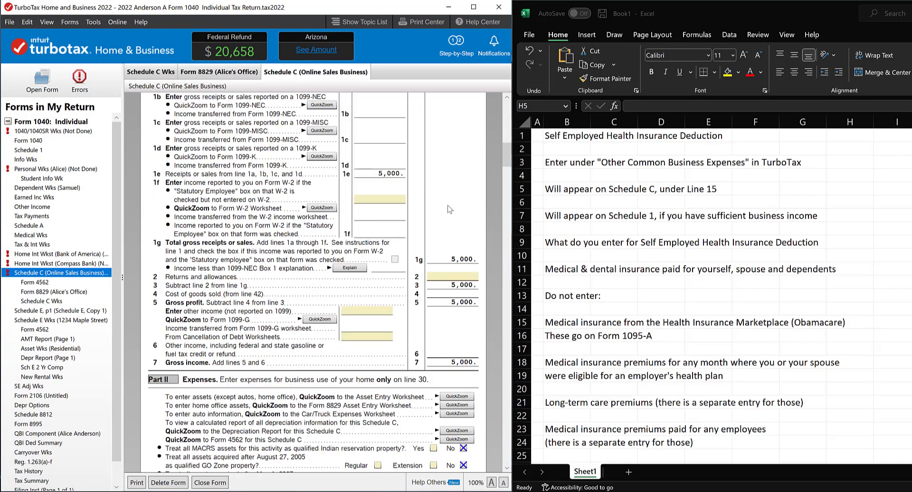
{"action": "scroll", "coordinate": [449, 209], "scroll_direction": "down", "scroll_amount": 6}
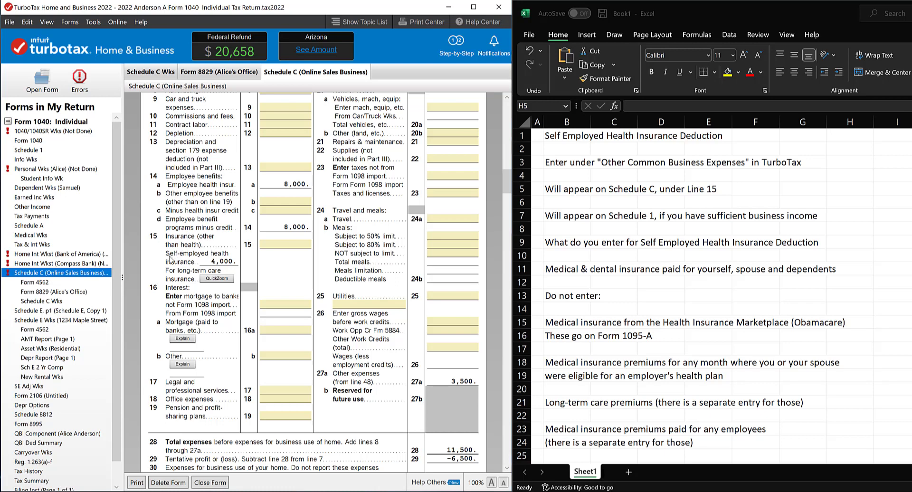
{"action": "left_click", "coordinate": [216, 262]}
{"action": "scroll", "coordinate": [353, 285], "scroll_direction": "up", "scroll_amount": 3}
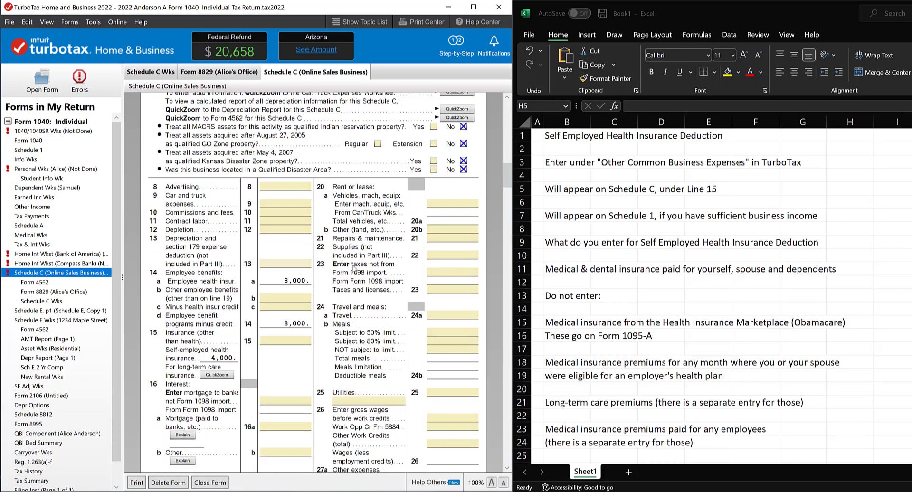
- Compare the total expenses on line 28 with the self-employed health insurance amount shown under line 15
{"action": "scroll", "coordinate": [434, 302], "scroll_direction": "down", "scroll_amount": 4}
{"action": "scroll", "coordinate": [434, 302], "scroll_direction": "down", "scroll_amount": 1}
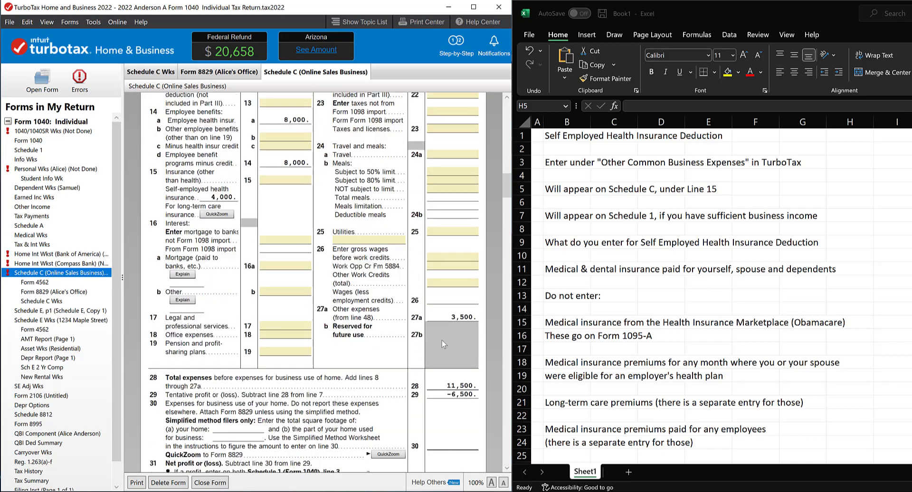
{"action": "left_click", "coordinate": [453, 396]}
{"action": "scroll", "coordinate": [333, 285], "scroll_direction": "up", "scroll_amount": 1}
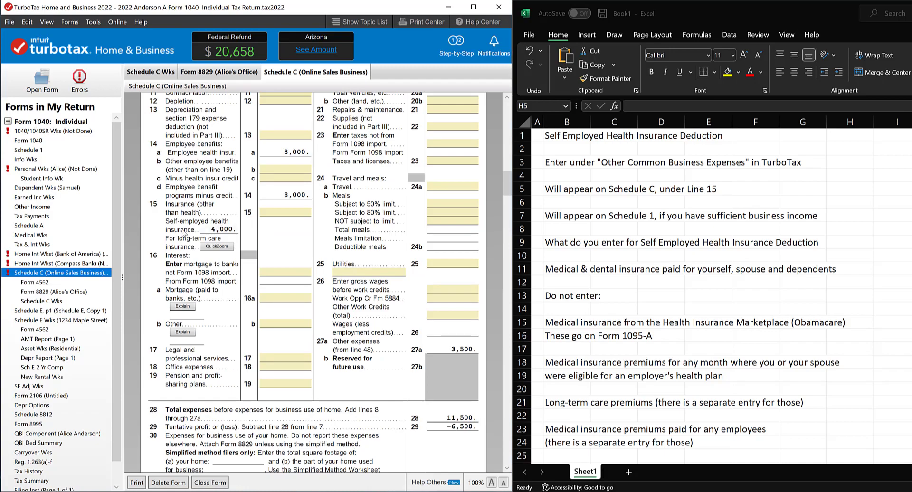
{"action": "left_click", "coordinate": [213, 230]}
- Review Schedule C from its heading through gross income on line 7, the expense lines and the tentative profit on line 29
{"action": "scroll", "coordinate": [298, 280], "scroll_direction": "up", "scroll_amount": 6}
{"action": "scroll", "coordinate": [298, 279], "scroll_direction": "up", "scroll_amount": 20}
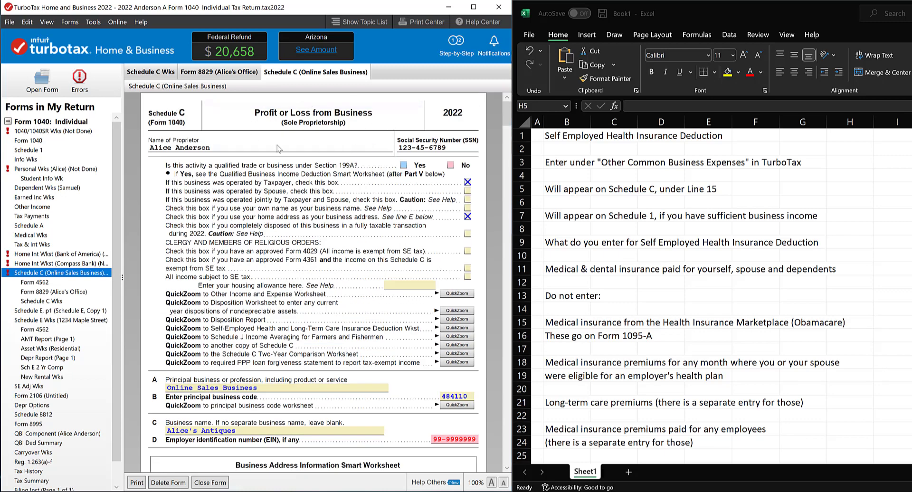
{"action": "scroll", "coordinate": [303, 252], "scroll_direction": "down", "scroll_amount": 15}
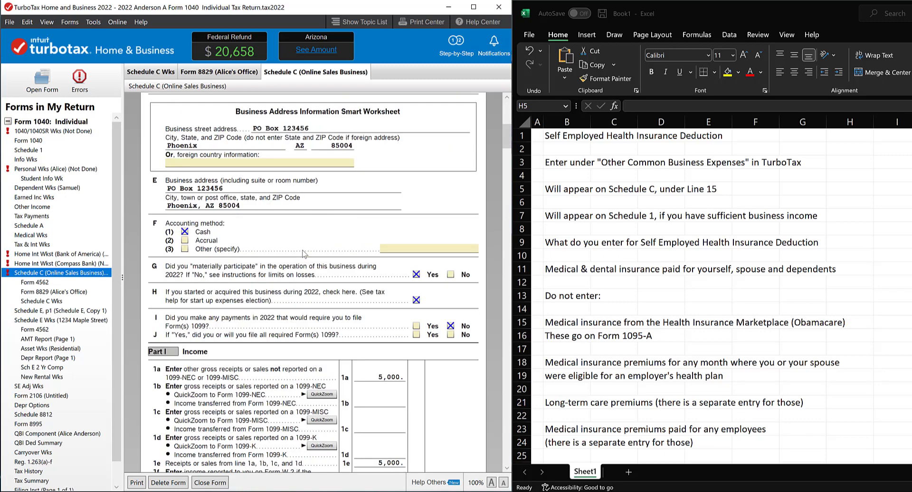
{"action": "scroll", "coordinate": [303, 253], "scroll_direction": "down", "scroll_amount": 15}
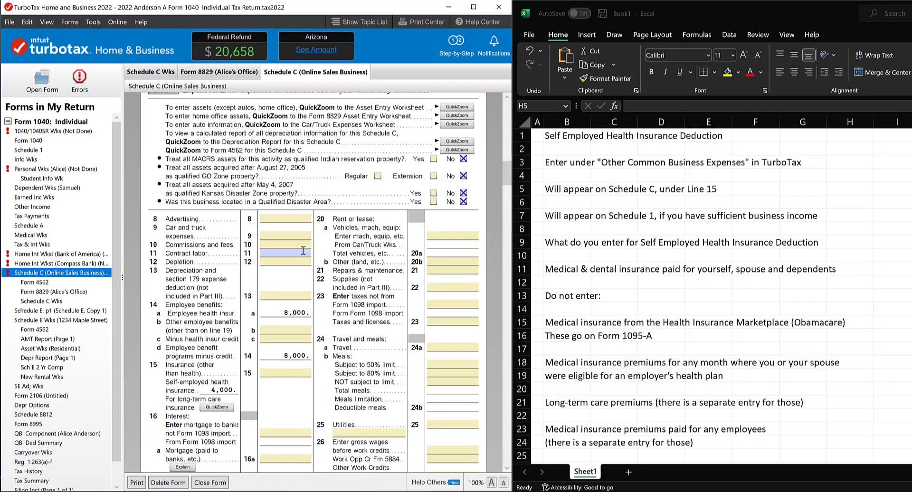
{"action": "scroll", "coordinate": [304, 253], "scroll_direction": "up", "scroll_amount": 1}
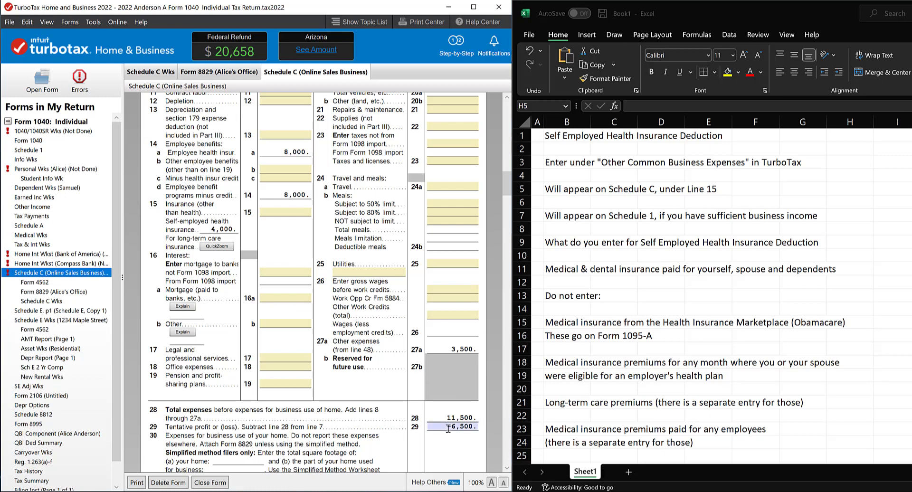
{"action": "left_click", "coordinate": [233, 232]}
{"action": "scroll", "coordinate": [269, 275], "scroll_direction": "up", "scroll_amount": 3}
{"action": "scroll", "coordinate": [268, 273], "scroll_direction": "up", "scroll_amount": 2}
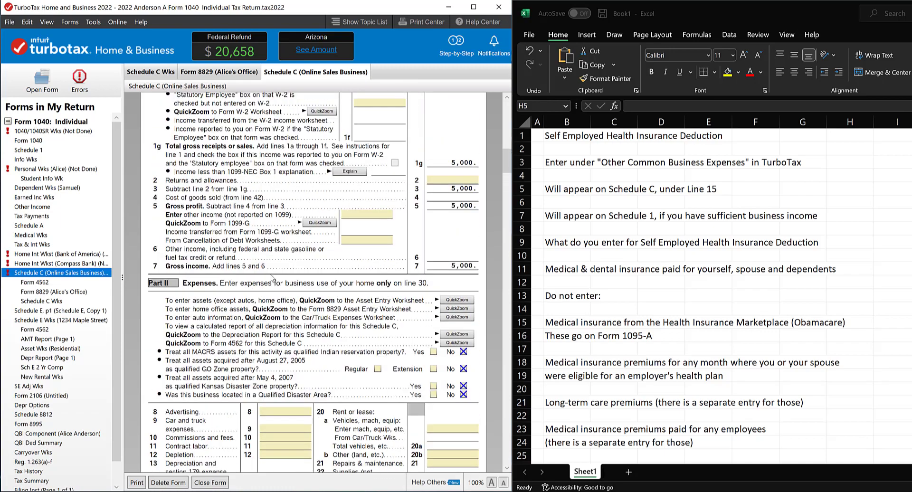
{"action": "scroll", "coordinate": [322, 291], "scroll_direction": "up", "scroll_amount": 5}
{"action": "scroll", "coordinate": [467, 334], "scroll_direction": "down", "scroll_amount": 1}
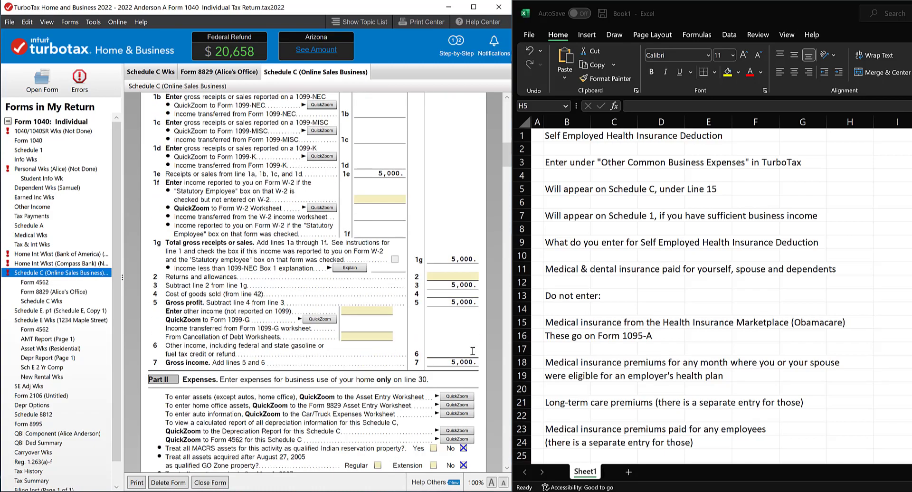
{"action": "scroll", "coordinate": [448, 362], "scroll_direction": "down", "scroll_amount": 10}
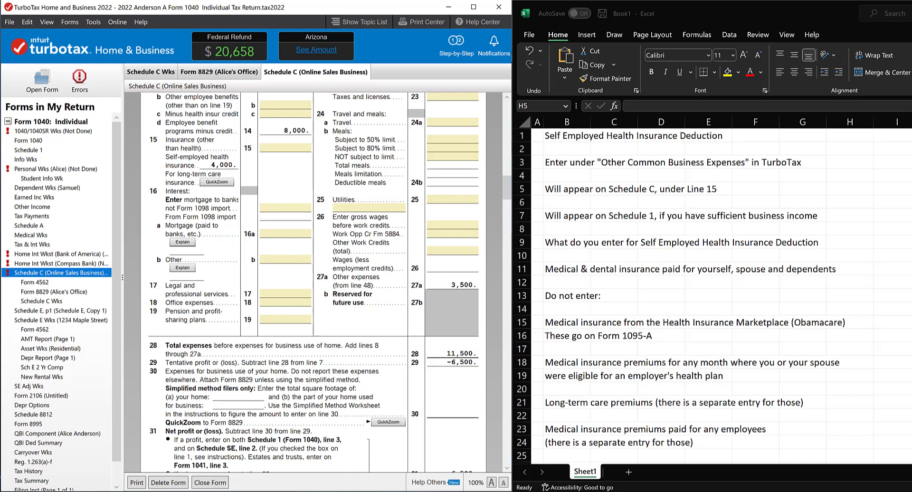
- Switch to the browser article on deducting health insurance premiums and compare its rules with line 17 in Part II of Schedule 1
{"action": "left_click_drag", "start_coordinate": [911, 90], "coordinate": [773, 16]}
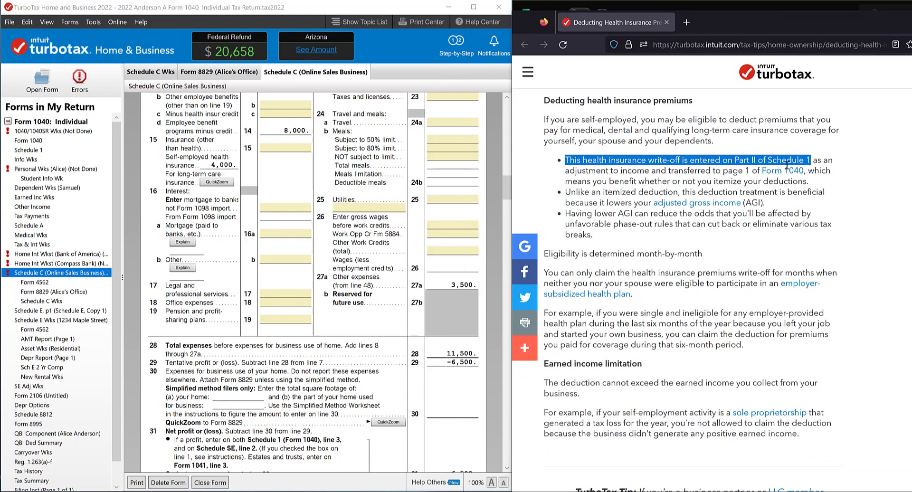
{"action": "left_click", "coordinate": [33, 150]}
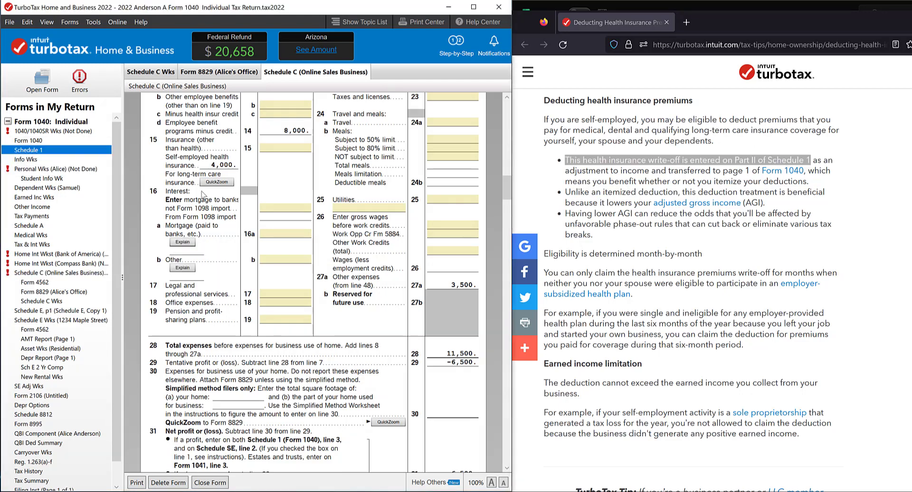
{"action": "scroll", "coordinate": [263, 199], "scroll_direction": "down", "scroll_amount": 10}
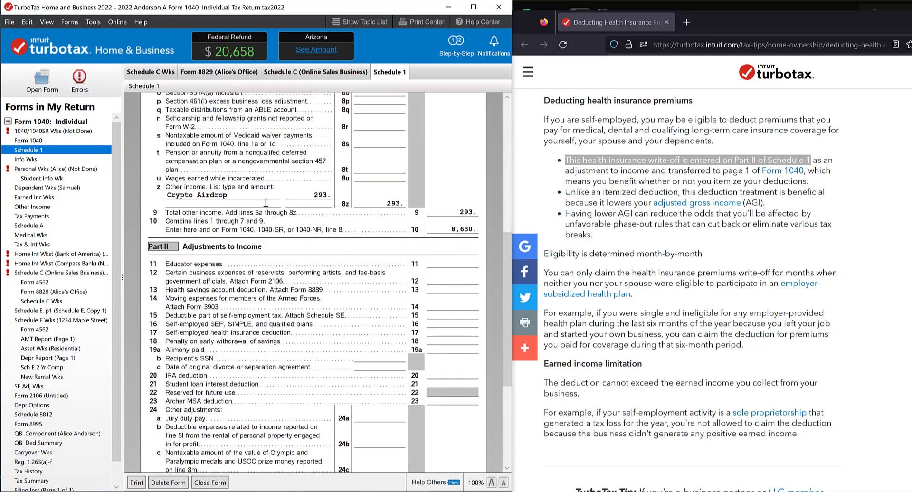
{"action": "scroll", "coordinate": [268, 206], "scroll_direction": "down", "scroll_amount": 4}
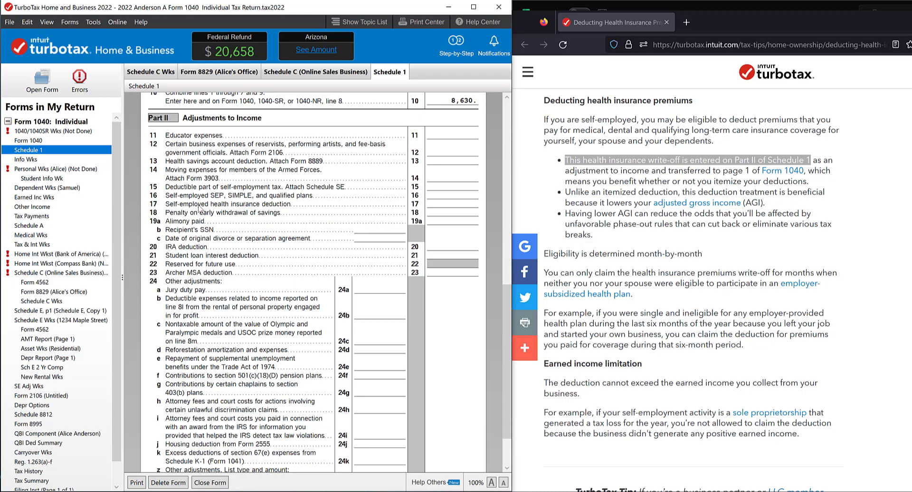
{"action": "left_click", "coordinate": [448, 208]}
{"action": "left_click_drag", "start_coordinate": [547, 364], "coordinate": [641, 367]}
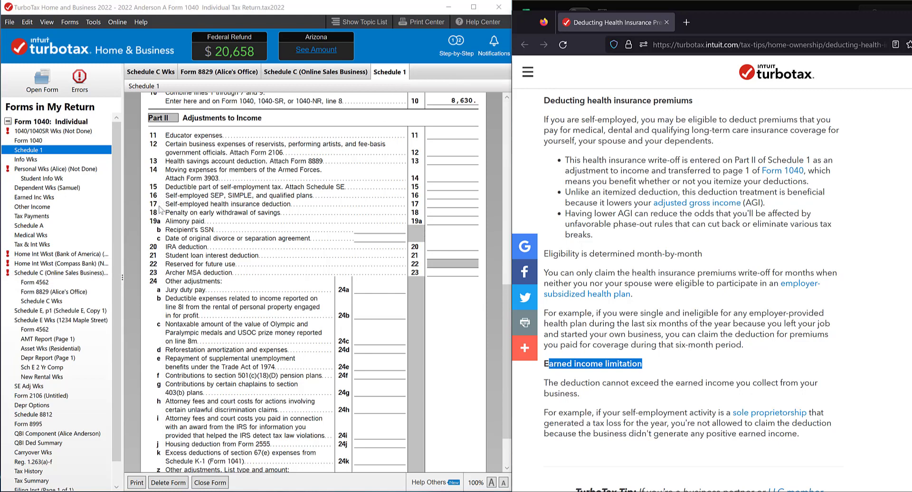
- Return to the step-by-step interview and open the Business Income section of Online Sales Business
{"action": "left_click", "coordinate": [457, 44]}
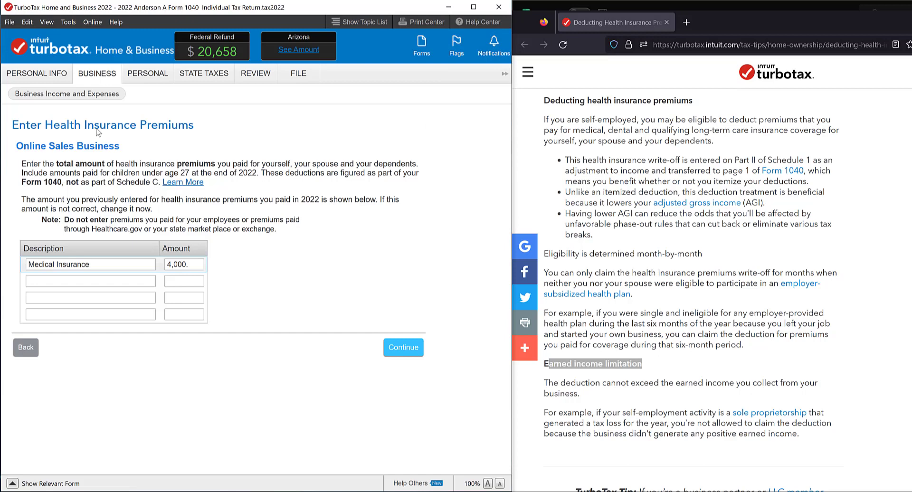
{"action": "left_click", "coordinate": [68, 95]}
{"action": "left_click", "coordinate": [261, 226]}
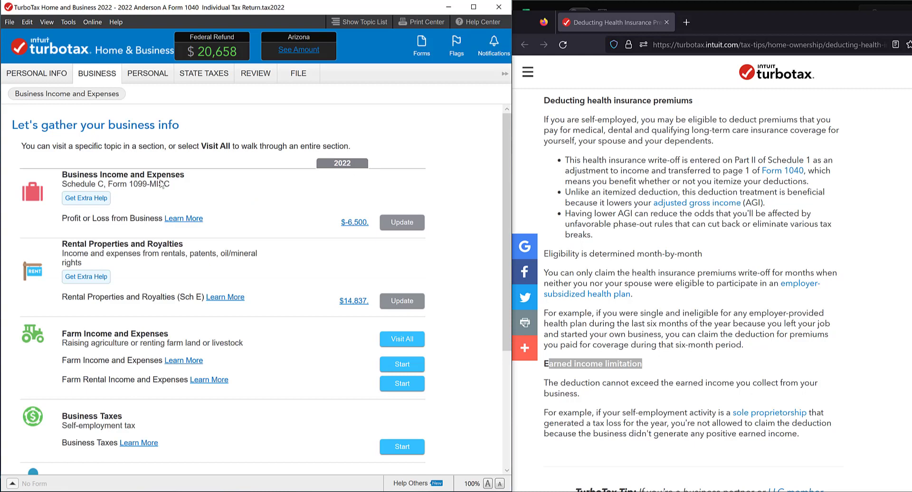
{"action": "left_click", "coordinate": [402, 222]}
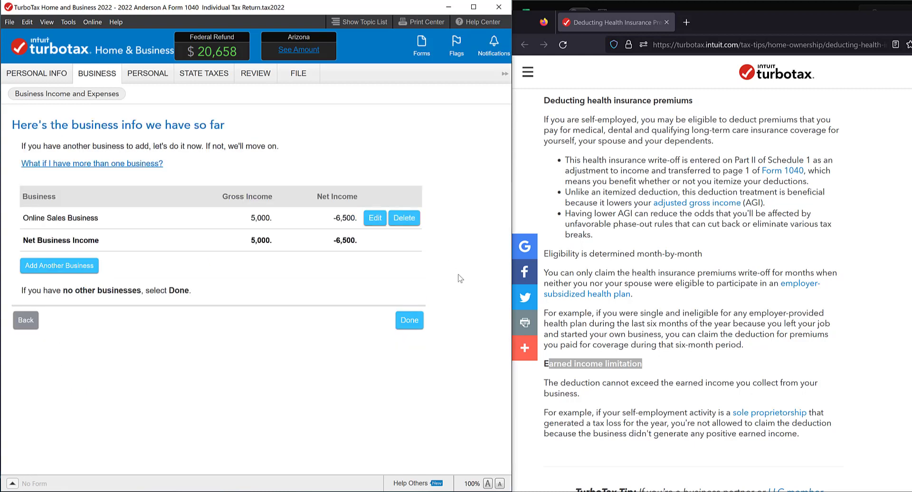
{"action": "left_click", "coordinate": [374, 219]}
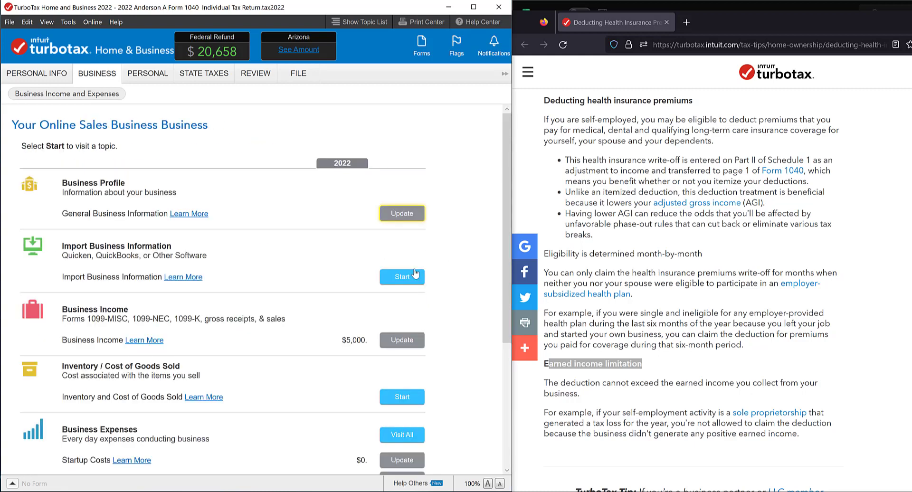
{"action": "scroll", "coordinate": [415, 273], "scroll_direction": "down", "scroll_amount": 3}
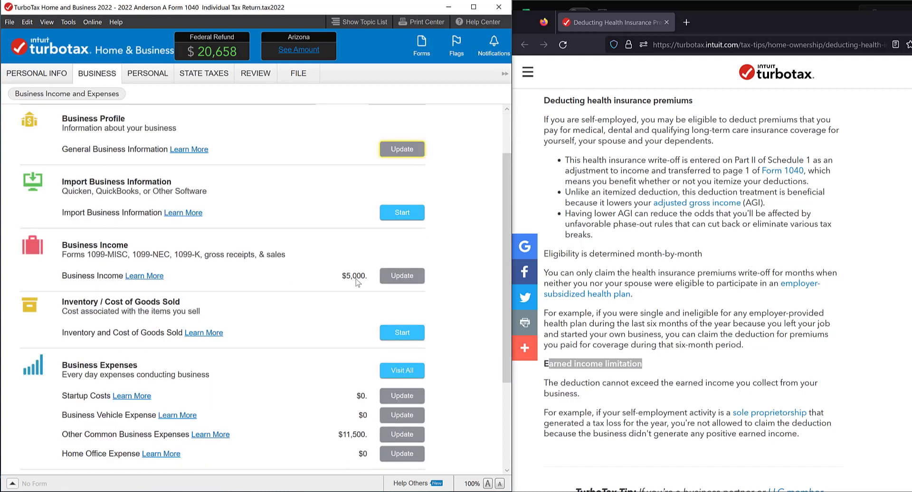
{"action": "scroll", "coordinate": [437, 295], "scroll_direction": "down", "scroll_amount": 1}
{"action": "left_click", "coordinate": [401, 244]}
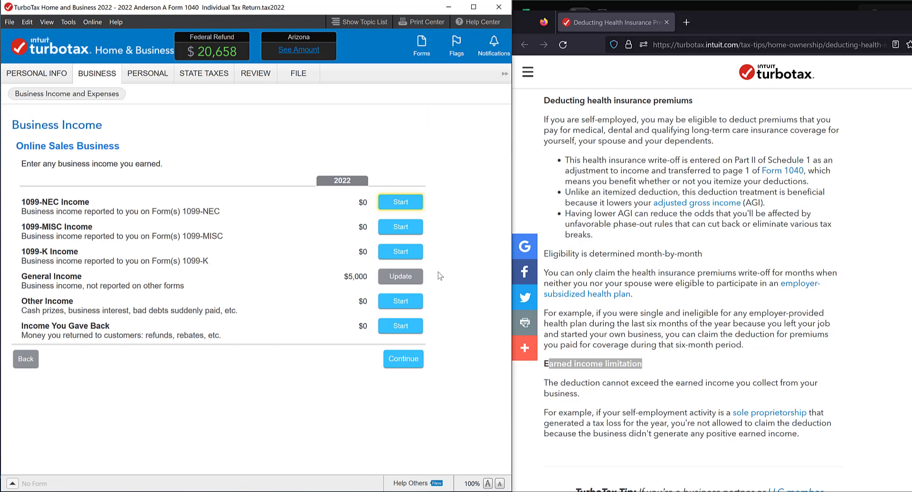
- Set the Sales amount under General Income to 20,000 and return to the business topic overview
{"action": "left_click", "coordinate": [400, 276]}
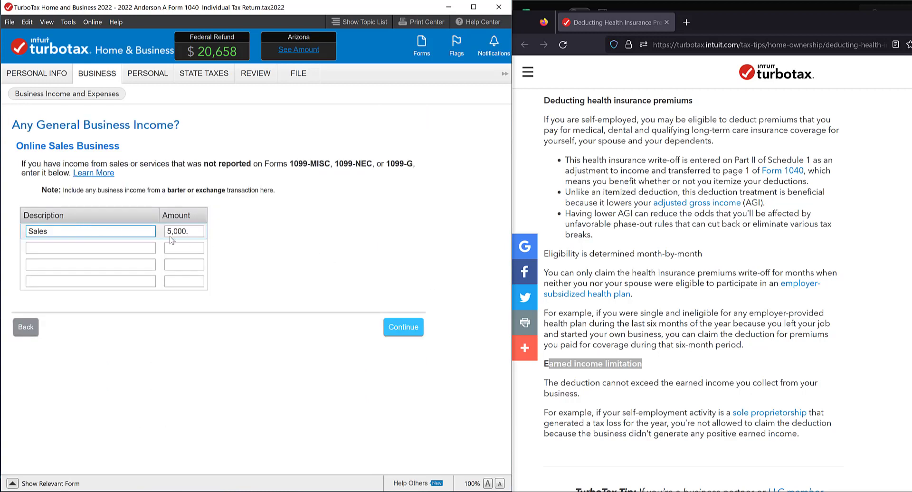
{"action": "left_click", "coordinate": [194, 231]}
{"action": "left_click_drag", "start_coordinate": [195, 230], "coordinate": [162, 232]}
{"action": "type", "text": "2"}
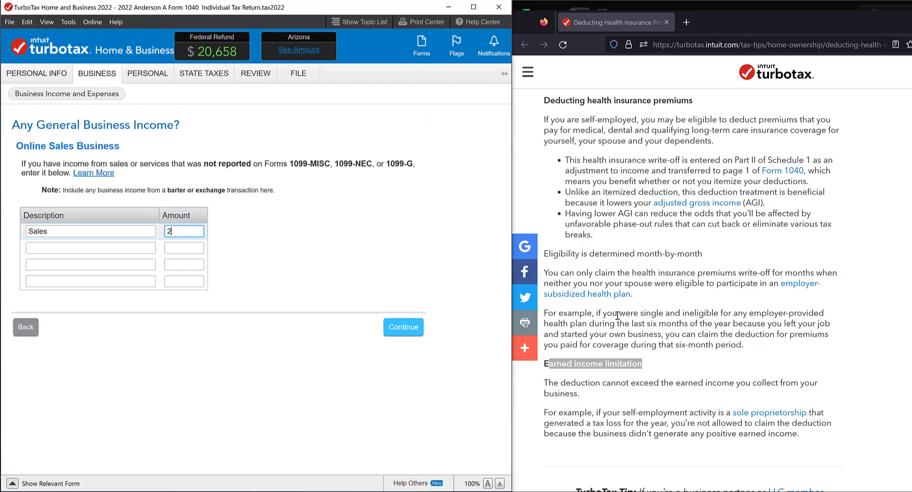
{"action": "type", "text": "0,000"}
{"action": "key", "text": "Tab"}
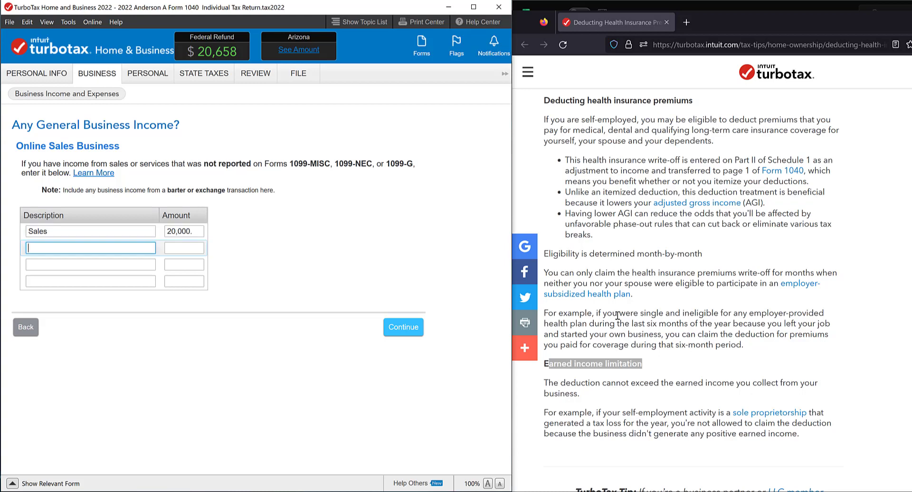
{"action": "left_click", "coordinate": [417, 326]}
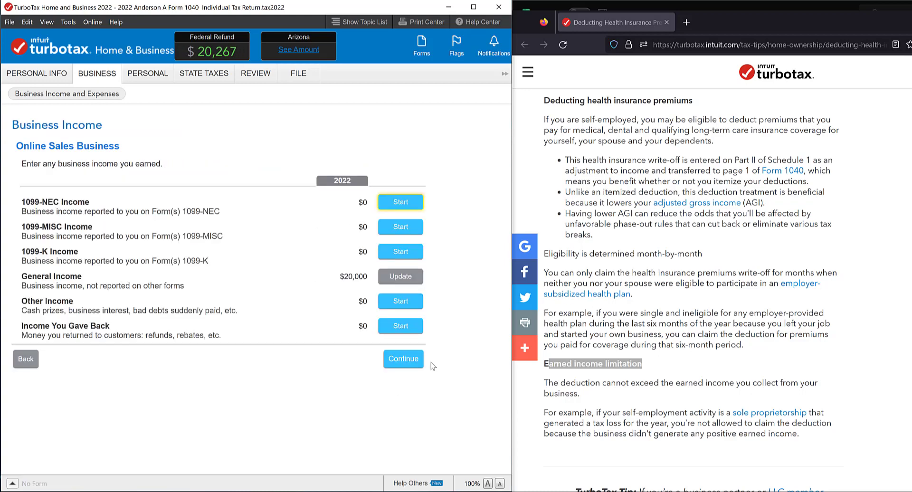
{"action": "left_click", "coordinate": [403, 363]}
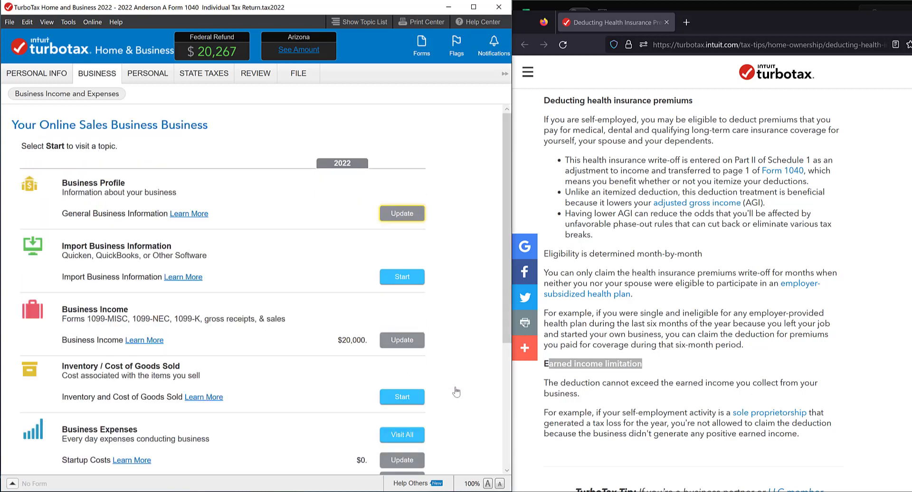
- Switch to the forms view and review Schedule C's gross income, line 15 self-employed health insurance, total expenses and net profit
{"action": "scroll", "coordinate": [459, 332], "scroll_direction": "down", "scroll_amount": 3}
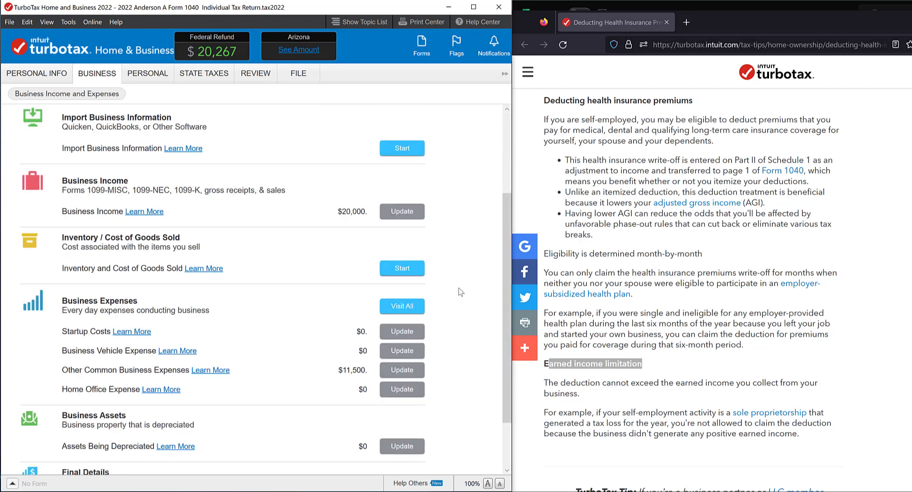
{"action": "left_click", "coordinate": [423, 50]}
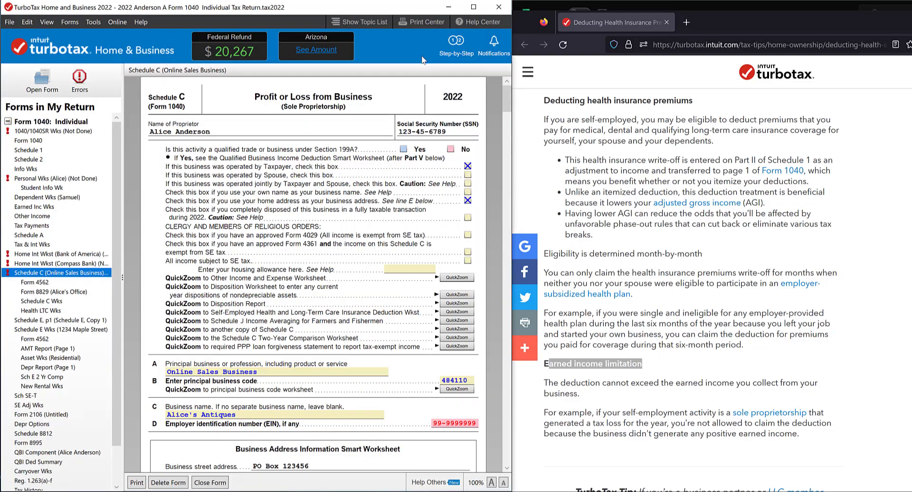
{"action": "scroll", "coordinate": [396, 201], "scroll_direction": "down", "scroll_amount": 3}
{"action": "scroll", "coordinate": [397, 200], "scroll_direction": "down", "scroll_amount": 10}
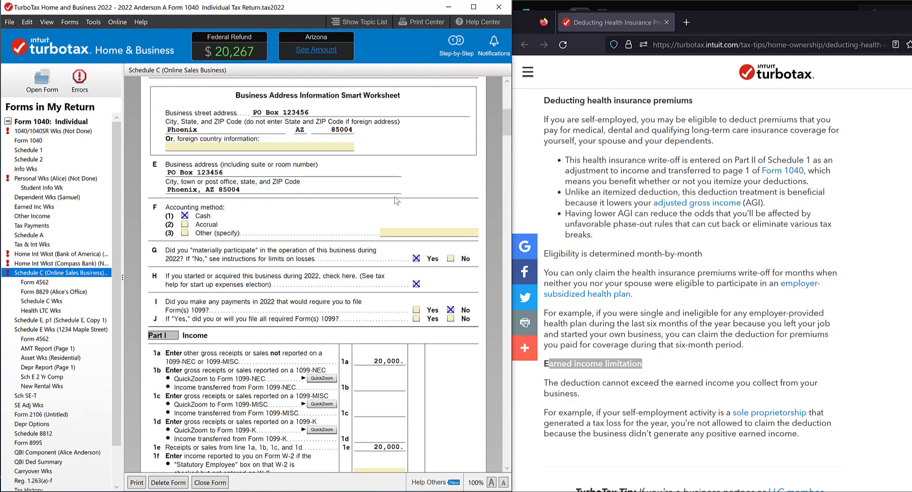
{"action": "scroll", "coordinate": [395, 196], "scroll_direction": "down", "scroll_amount": 3}
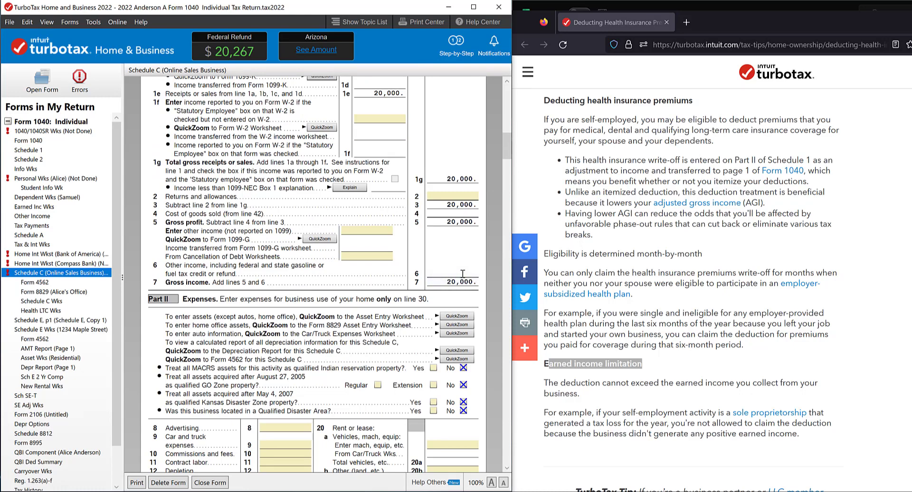
{"action": "scroll", "coordinate": [468, 293], "scroll_direction": "down", "scroll_amount": 15}
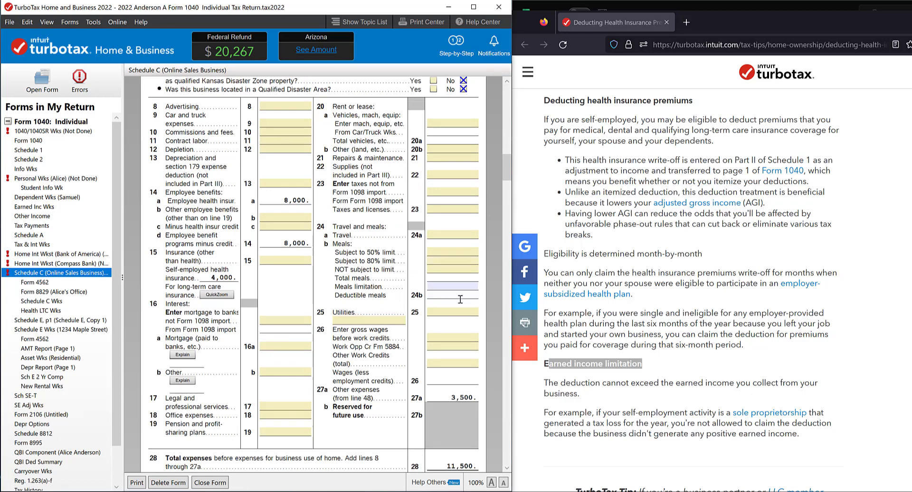
{"action": "scroll", "coordinate": [467, 297], "scroll_direction": "down", "scroll_amount": 3}
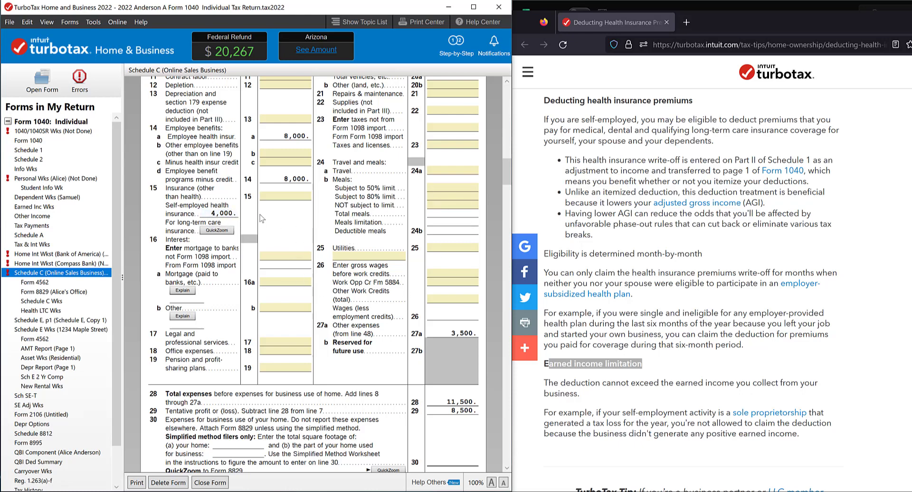
{"action": "scroll", "coordinate": [368, 226], "scroll_direction": "down", "scroll_amount": 3}
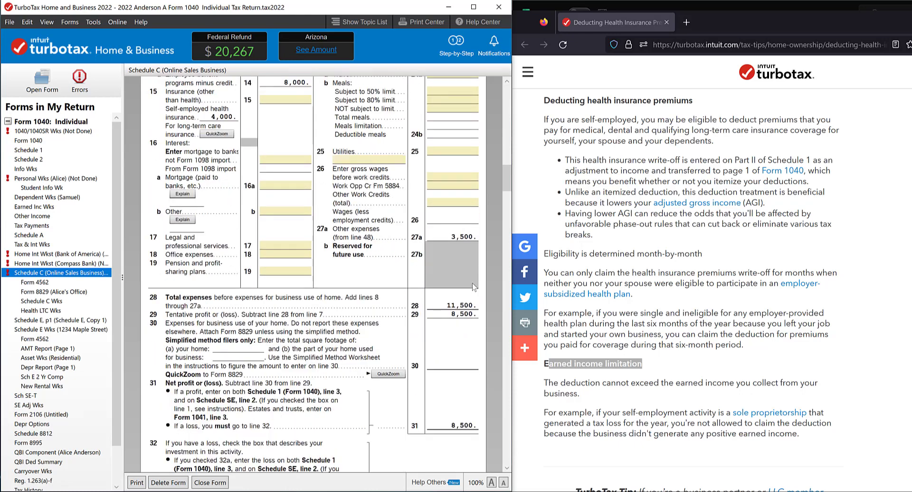
{"action": "left_click", "coordinate": [449, 307]}
{"action": "scroll", "coordinate": [463, 304], "scroll_direction": "up", "scroll_amount": 12}
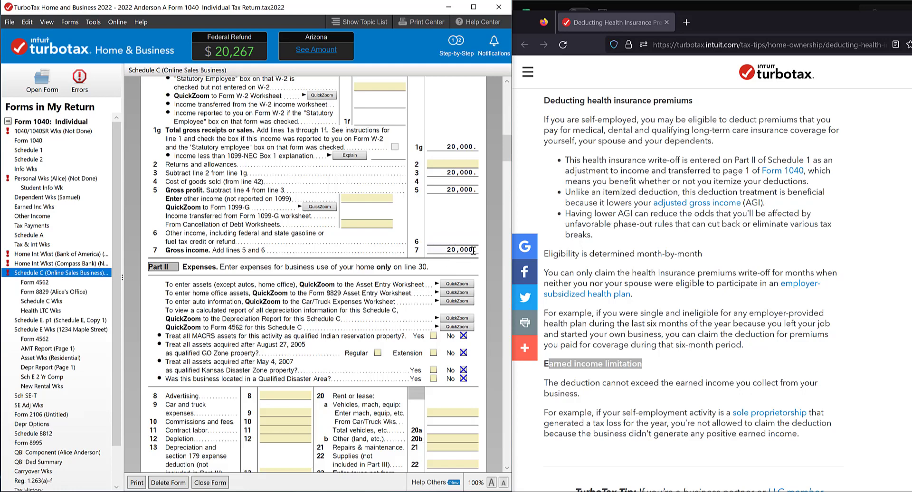
{"action": "scroll", "coordinate": [459, 266], "scroll_direction": "down", "scroll_amount": 10}
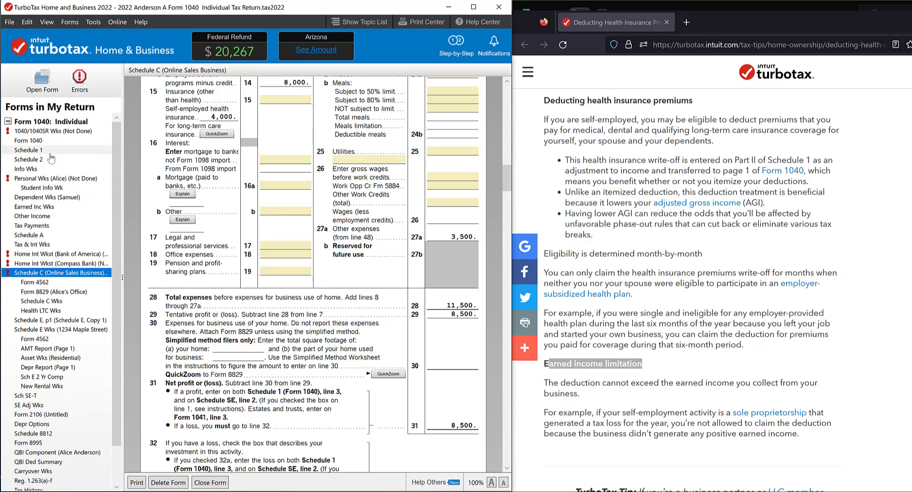
- Open Schedule 1 and check the self-employed health insurance deduction on line 17 in Part II against the article's earned income limitation
{"action": "left_click", "coordinate": [34, 150]}
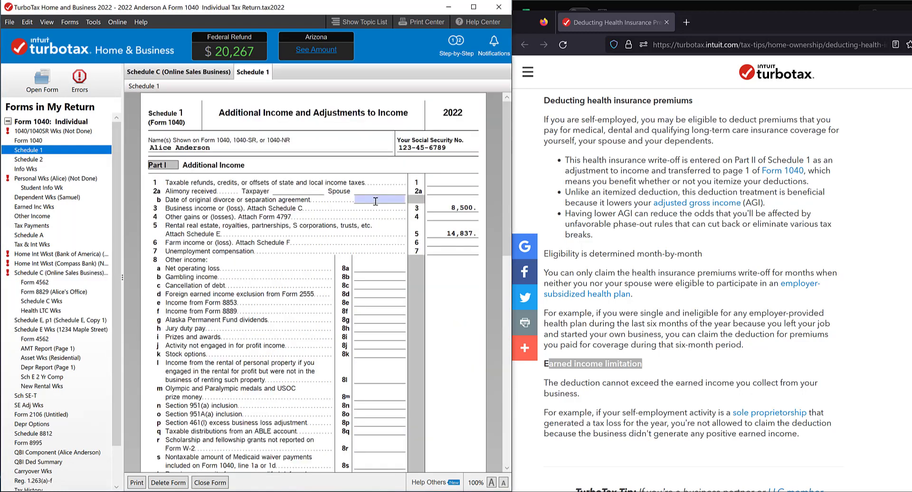
{"action": "scroll", "coordinate": [375, 202], "scroll_direction": "down", "scroll_amount": 15}
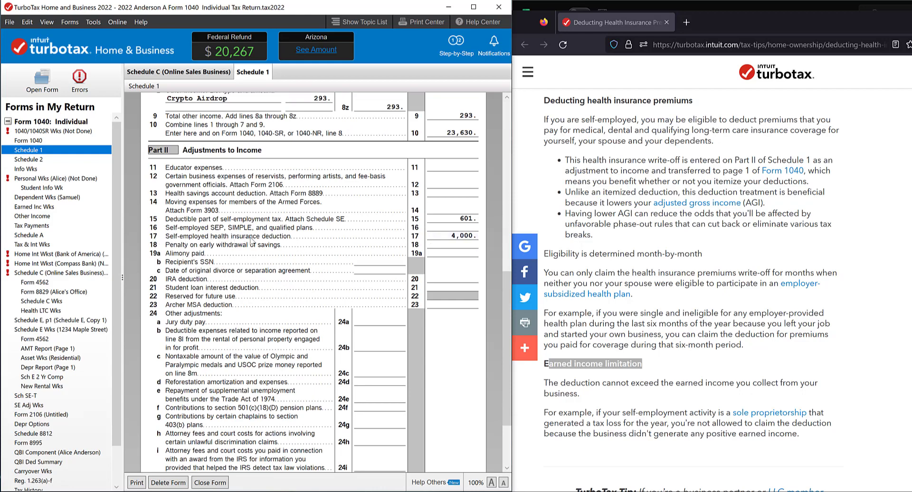
{"action": "left_click", "coordinate": [449, 235]}
{"action": "left_click", "coordinate": [677, 368]}
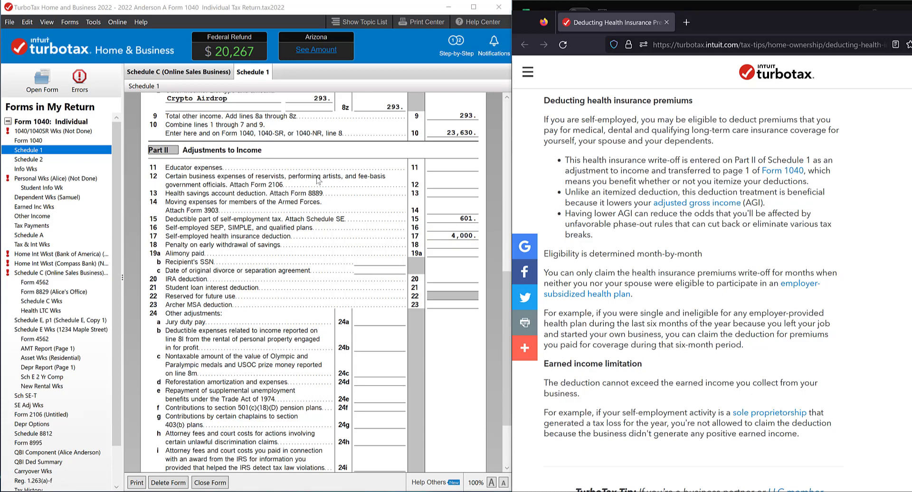
- Return to the step-by-step interview and view the Insurance Payments entry under Other Common Business Expenses
{"action": "left_click", "coordinate": [459, 49]}
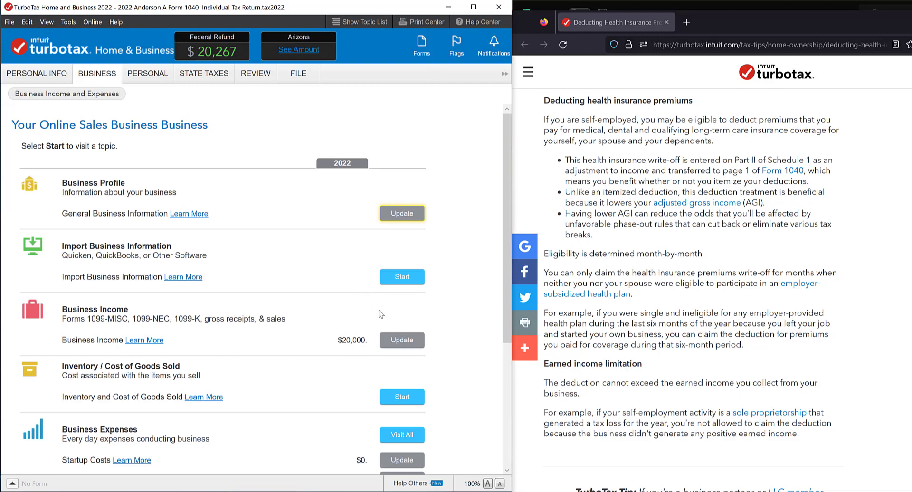
{"action": "scroll", "coordinate": [394, 314], "scroll_direction": "down", "scroll_amount": 3}
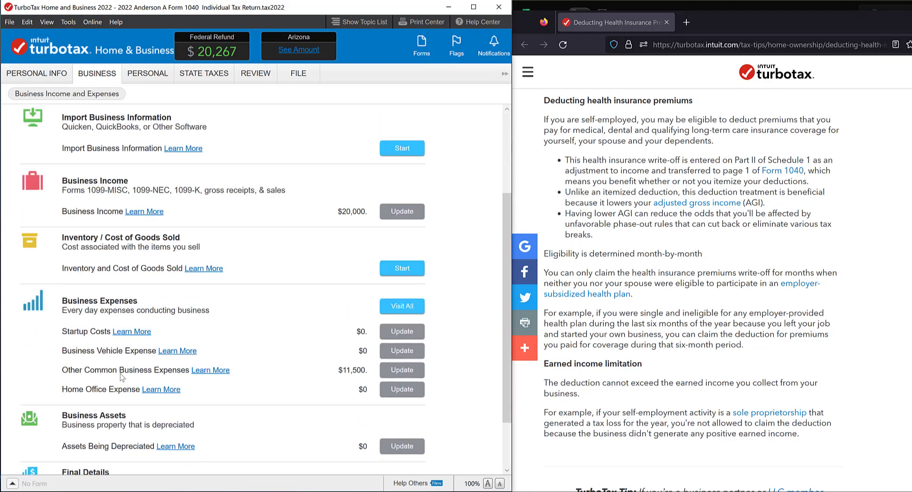
{"action": "left_click", "coordinate": [403, 371]}
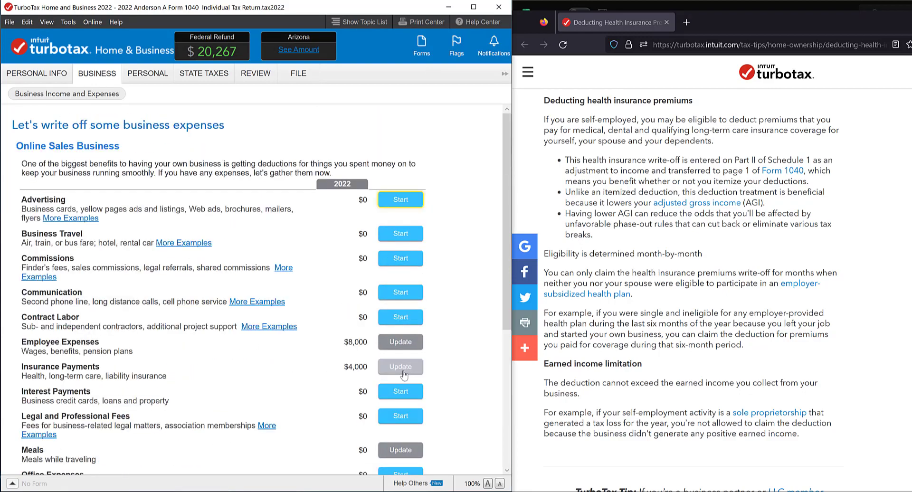
{"action": "scroll", "coordinate": [323, 245], "scroll_direction": "down", "scroll_amount": 4}
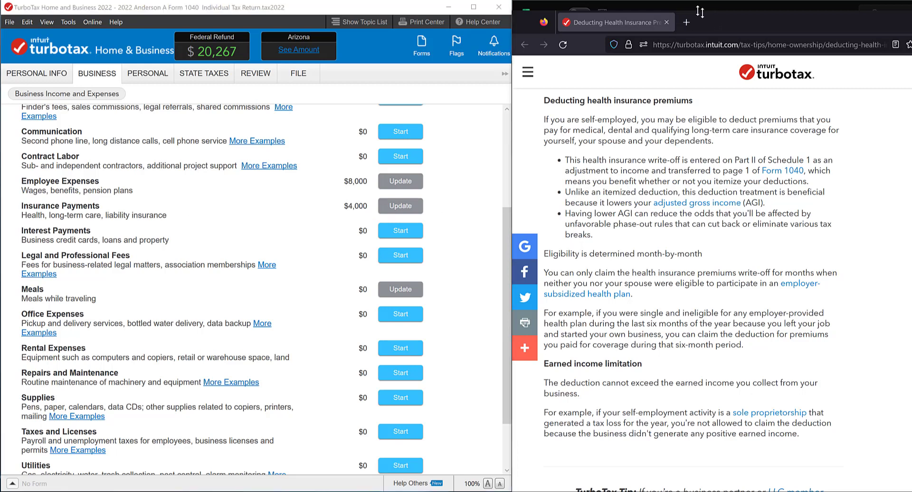
- Switch to the Excel notes and select the row 9 heading on what to enter for the self-employed health insurance deduction
{"action": "left_click_drag", "start_coordinate": [702, 20], "coordinate": [911, 38]}
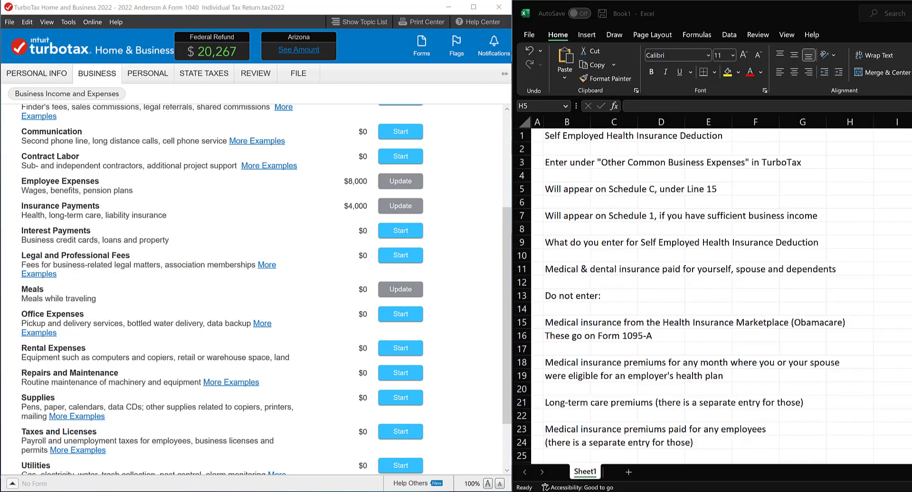
{"action": "left_click", "coordinate": [725, 256]}
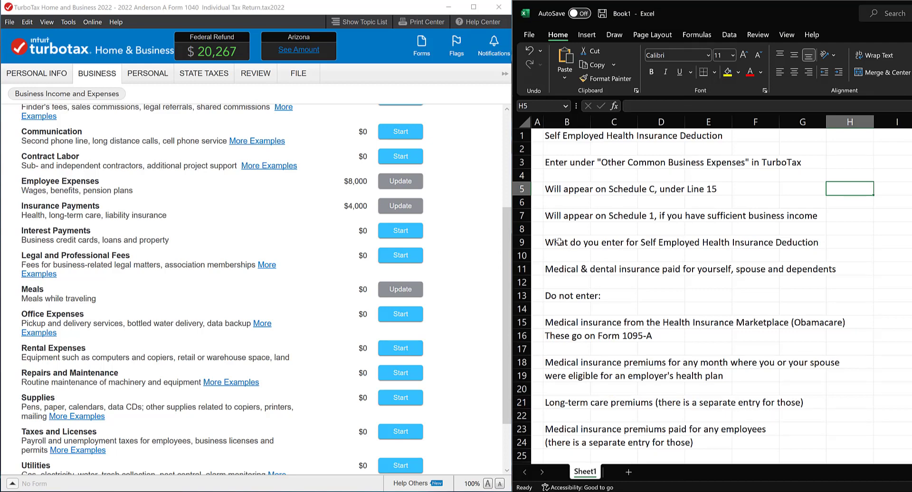
{"action": "left_click_drag", "start_coordinate": [558, 242], "coordinate": [818, 249]}
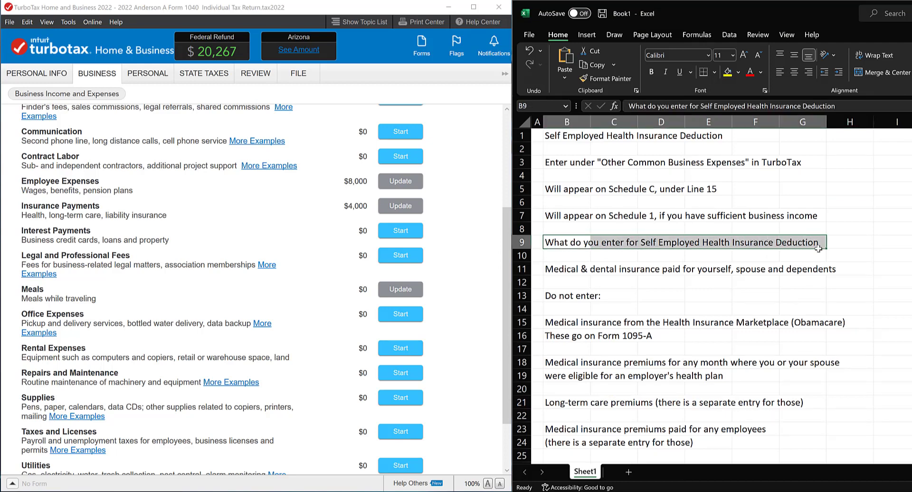
- Highlight the row 11 note on premiums that qualify and the rows 15–16 note excluding Health Insurance Marketplace coverage
{"action": "left_click", "coordinate": [554, 270]}
{"action": "left_click_drag", "start_coordinate": [620, 269], "coordinate": [859, 271]}
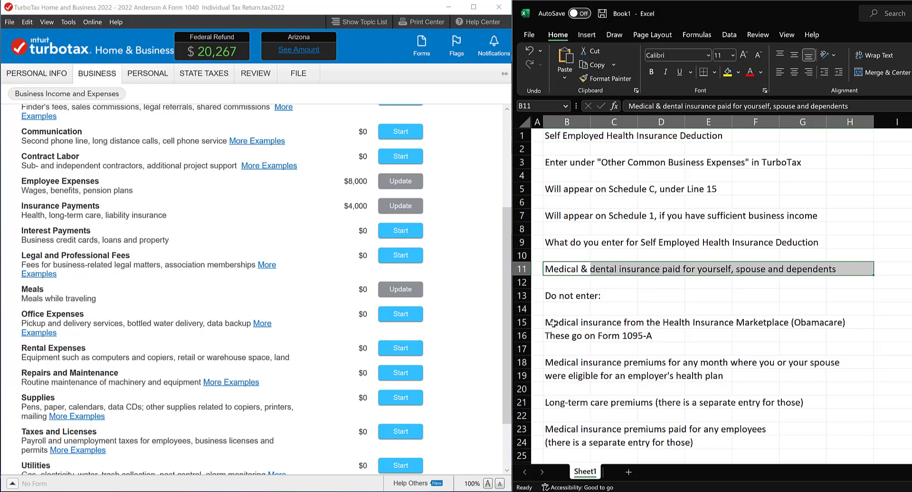
{"action": "left_click_drag", "start_coordinate": [553, 323], "coordinate": [829, 335]}
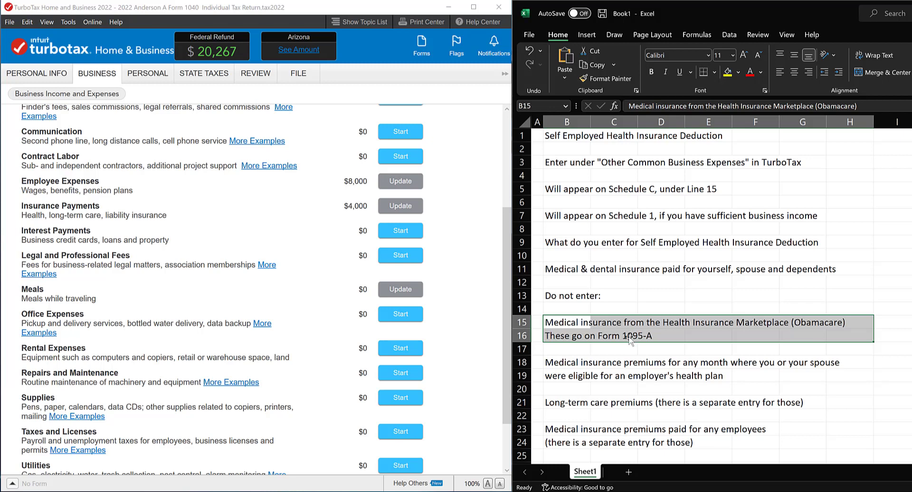
- Highlight the rows 18–19 note excluding premiums for months of eligibility for an employer's health plan
{"action": "left_click_drag", "start_coordinate": [556, 363], "coordinate": [829, 376]}
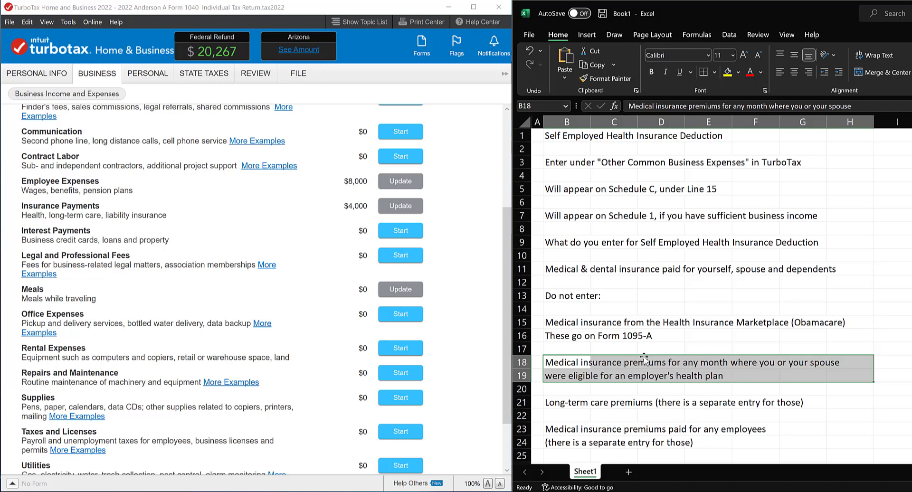
{"action": "left_click", "coordinate": [798, 389]}
{"action": "left_click_drag", "start_coordinate": [571, 362], "coordinate": [864, 377]}
{"action": "key", "text": "Down"}
{"action": "key", "text": "Down"}
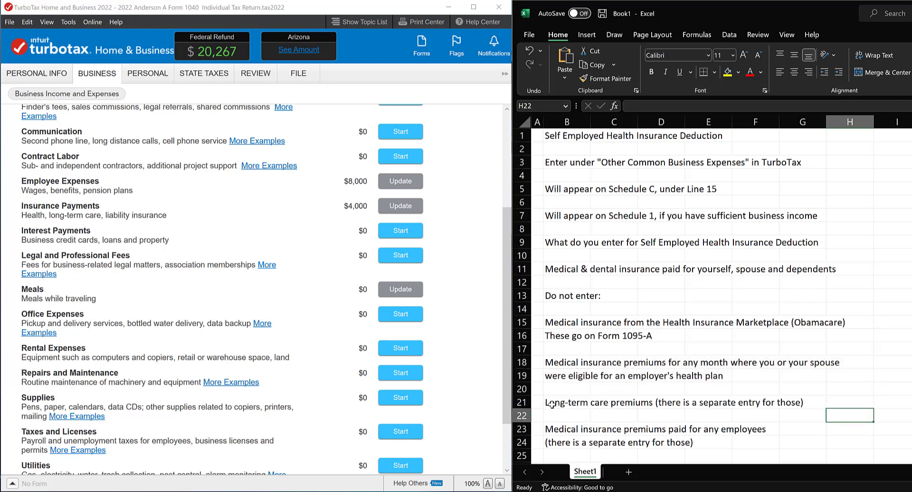
- Highlight the row 21 long-term care note, then switch to TurboTax and open Insurance Payments to view the separate long-term care entry
{"action": "left_click_drag", "start_coordinate": [643, 406], "coordinate": [813, 403]}
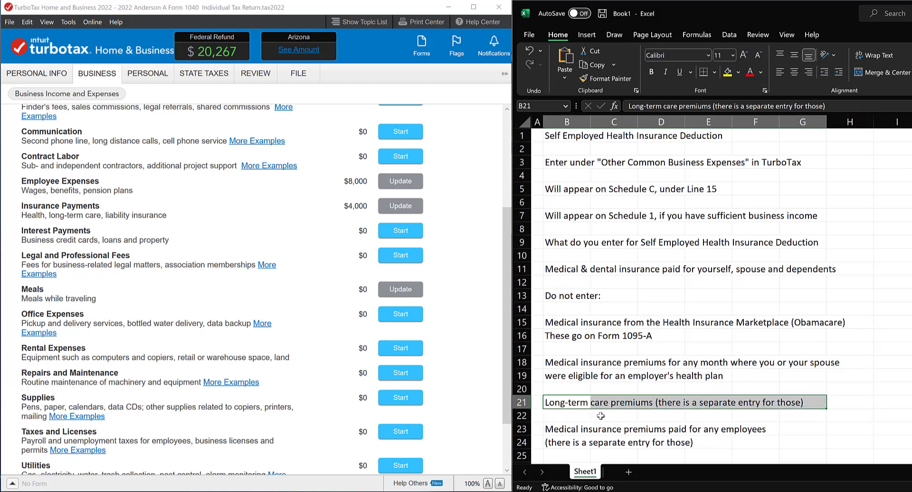
{"action": "left_click", "coordinate": [839, 407]}
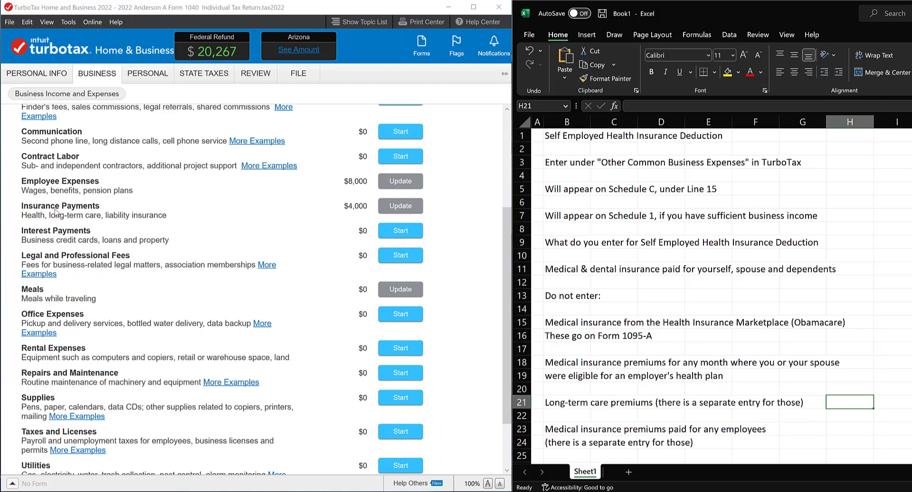
{"action": "left_click", "coordinate": [406, 207]}
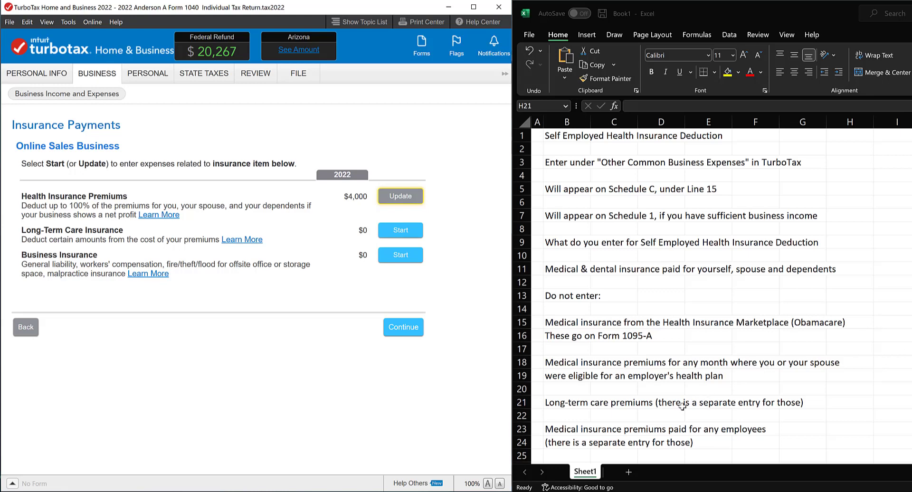
- Switch to the Excel notes and highlight the row 24 remark about the separate entry for employees' medical premiums
{"action": "left_click", "coordinate": [604, 431]}
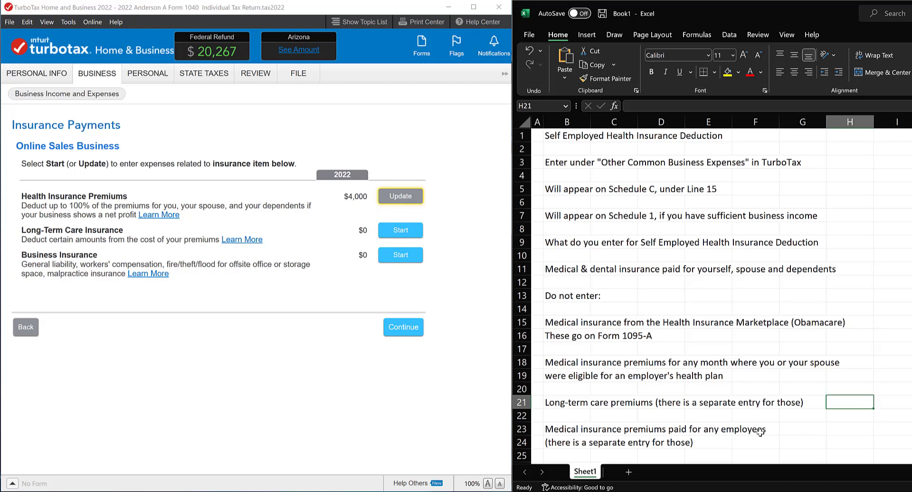
{"action": "left_click", "coordinate": [562, 443]}
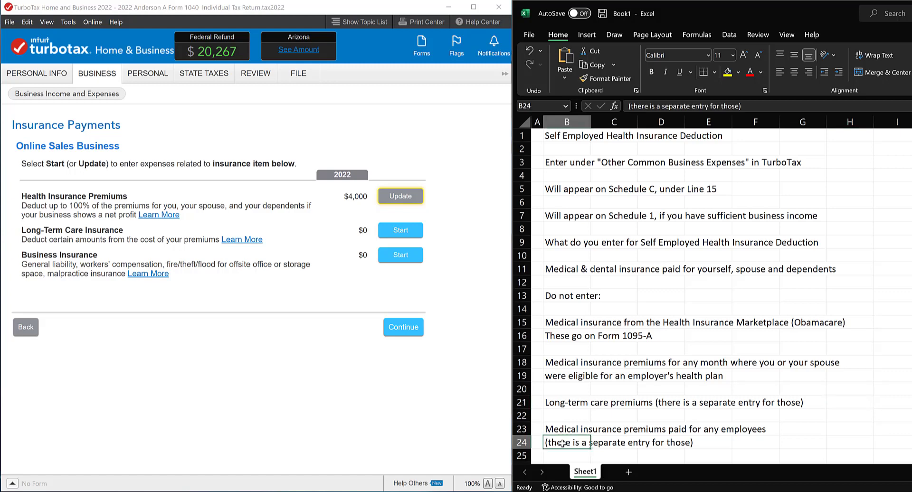
{"action": "left_click_drag", "start_coordinate": [562, 443], "coordinate": [694, 444]}
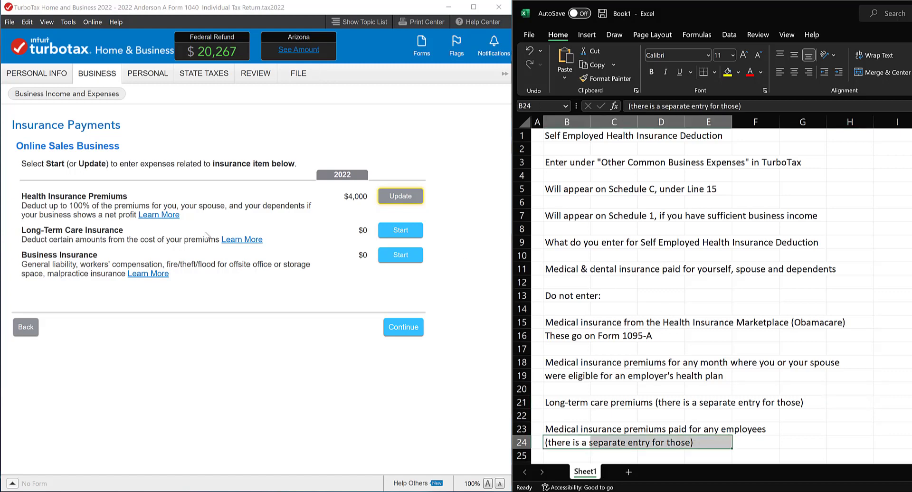
- Switch to TurboTax, leave Insurance Payments, and open Employee Benefits under Employee Expenses to view the employee health insurance premiums entry
{"action": "left_click", "coordinate": [31, 331]}
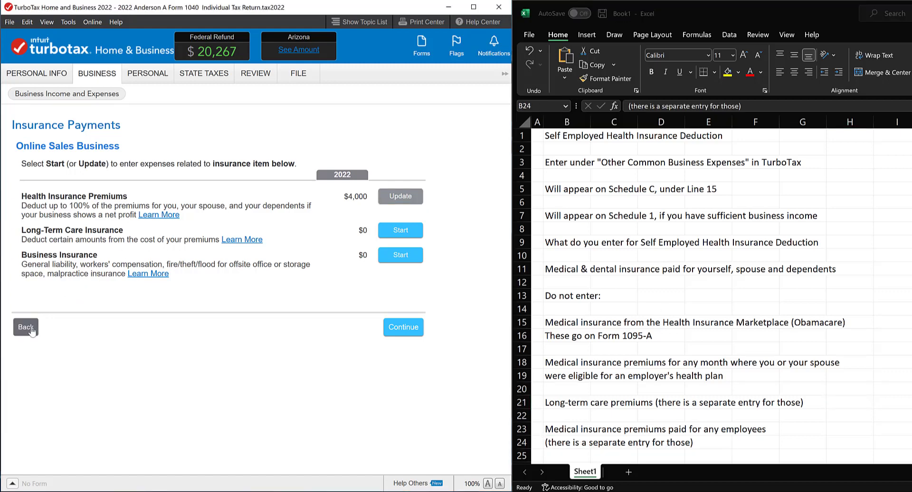
{"action": "scroll", "coordinate": [392, 328], "scroll_direction": "down", "scroll_amount": 1}
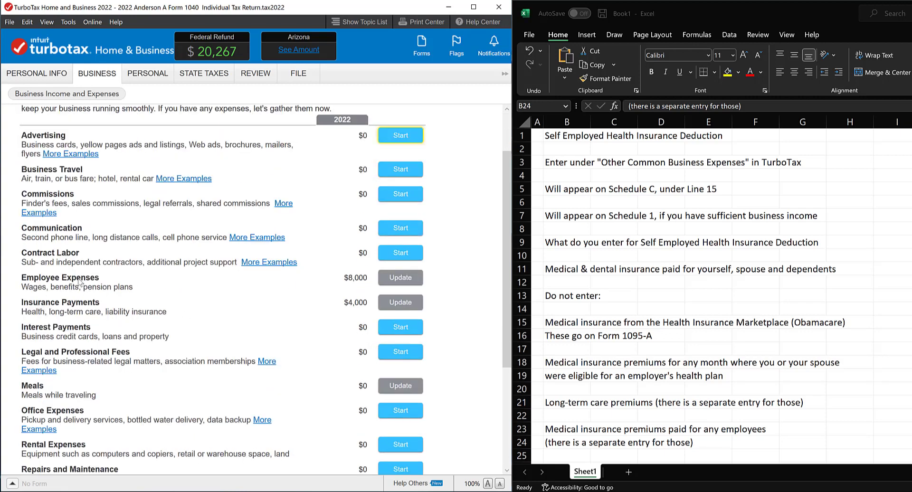
{"action": "left_click", "coordinate": [406, 282]}
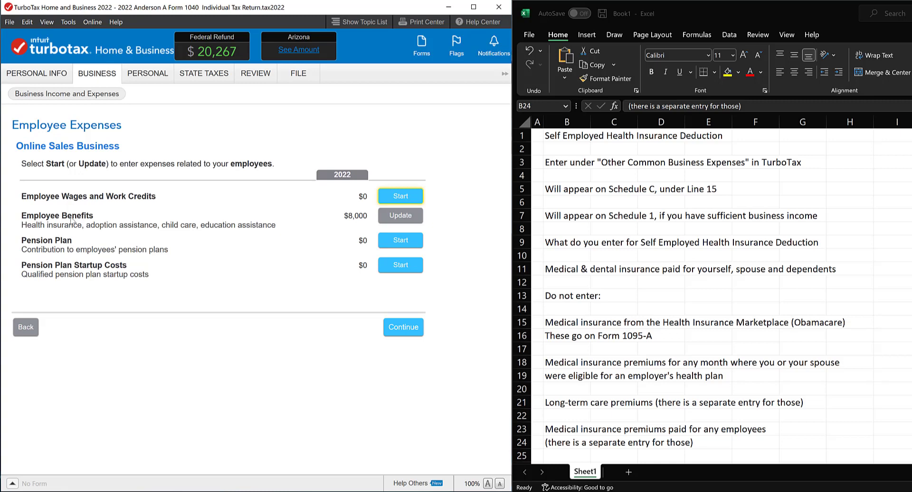
{"action": "left_click", "coordinate": [396, 218]}
{"action": "left_click", "coordinate": [43, 209]}
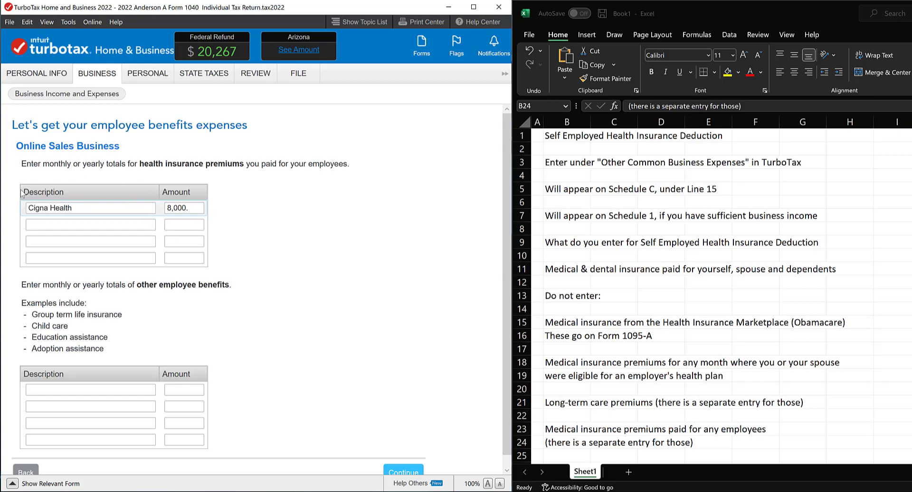
{"action": "scroll", "coordinate": [90, 242], "scroll_direction": "down", "scroll_amount": 1}
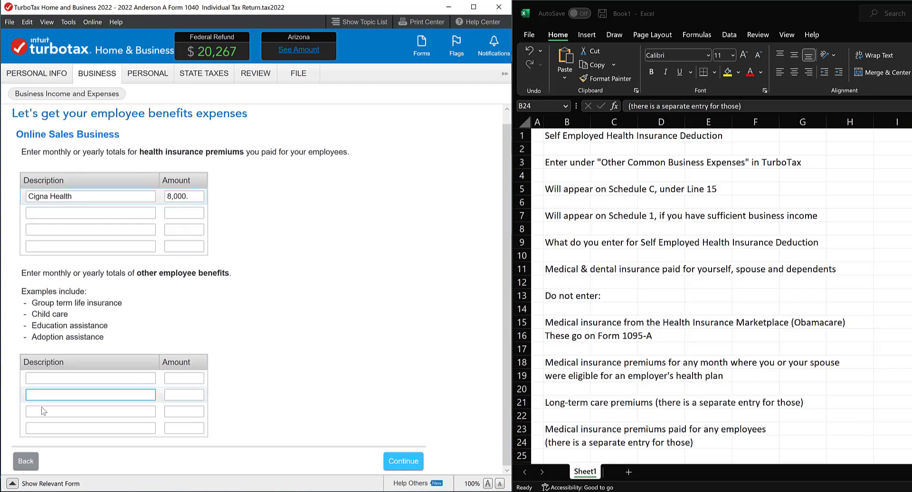
- Leave the employee benefits and Employee Expenses pages and return to the start of the business expenses list
{"action": "left_click", "coordinate": [30, 463]}
{"action": "left_click", "coordinate": [29, 330]}
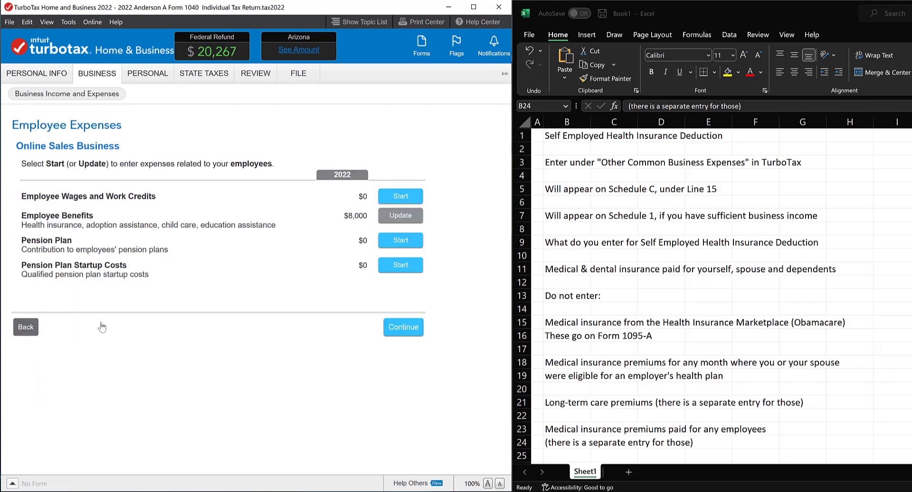
{"action": "scroll", "coordinate": [480, 266], "scroll_direction": "down", "scroll_amount": 1}
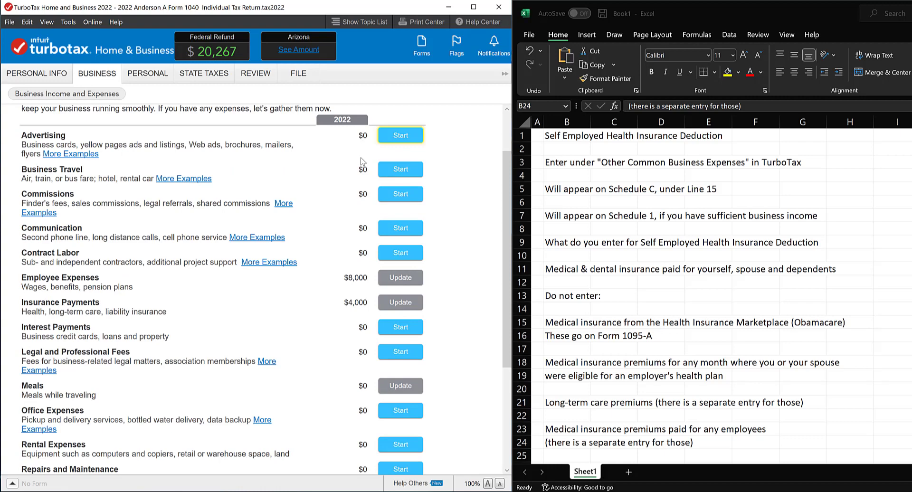
{"action": "scroll", "coordinate": [333, 205], "scroll_direction": "up", "scroll_amount": 1}
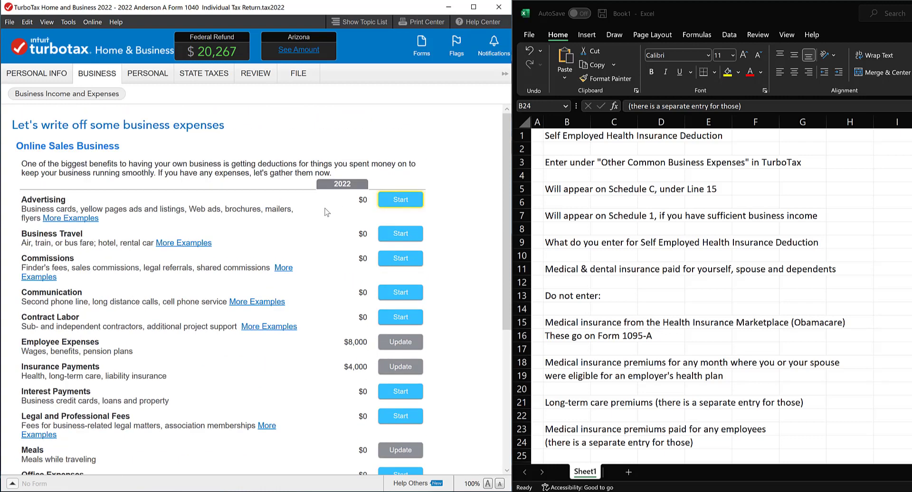